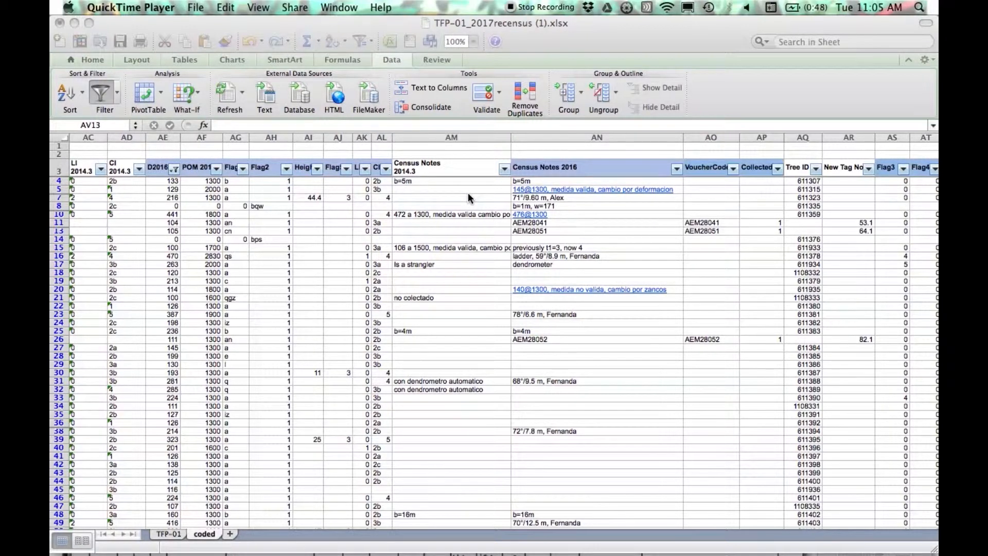
# - Filter the 2016 Flag2 column to show only the rows with the value 1
pyautogui.click(288, 169)
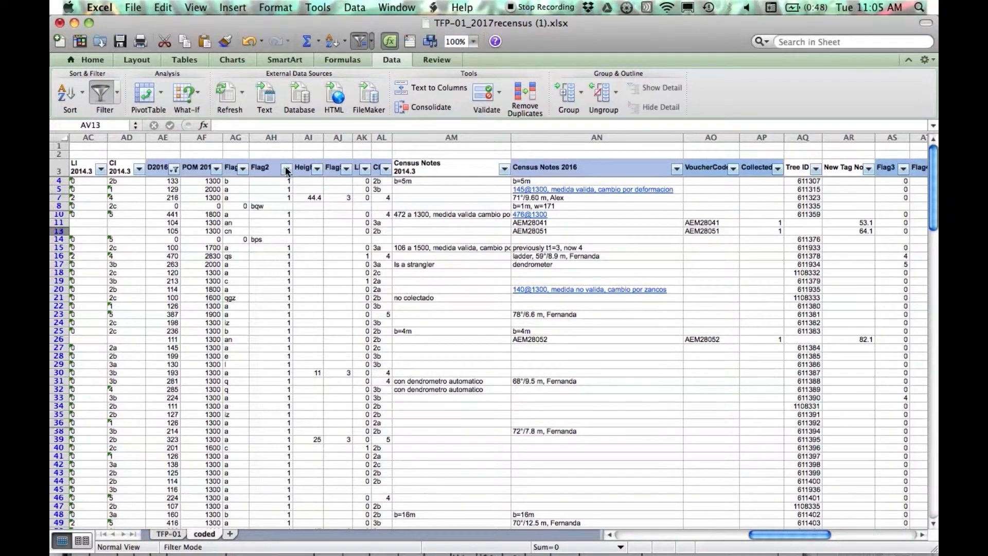
pyautogui.click(286, 168)
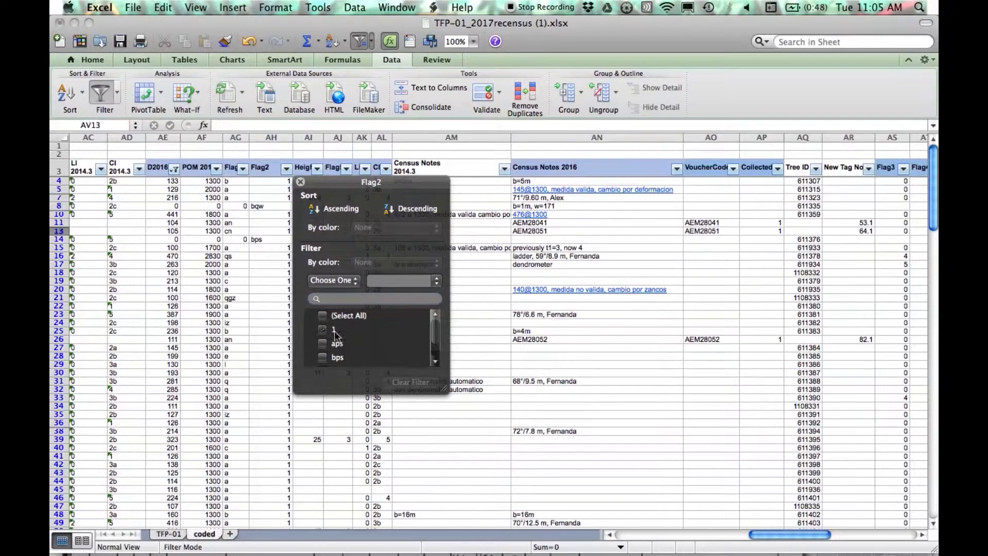
pyautogui.click(513, 365)
# - Filter the previous census's F2 column to exclude blanks, keeping only the rows with the value 1
pyautogui.moveTo(781, 537); pyautogui.dragTo(659, 538)
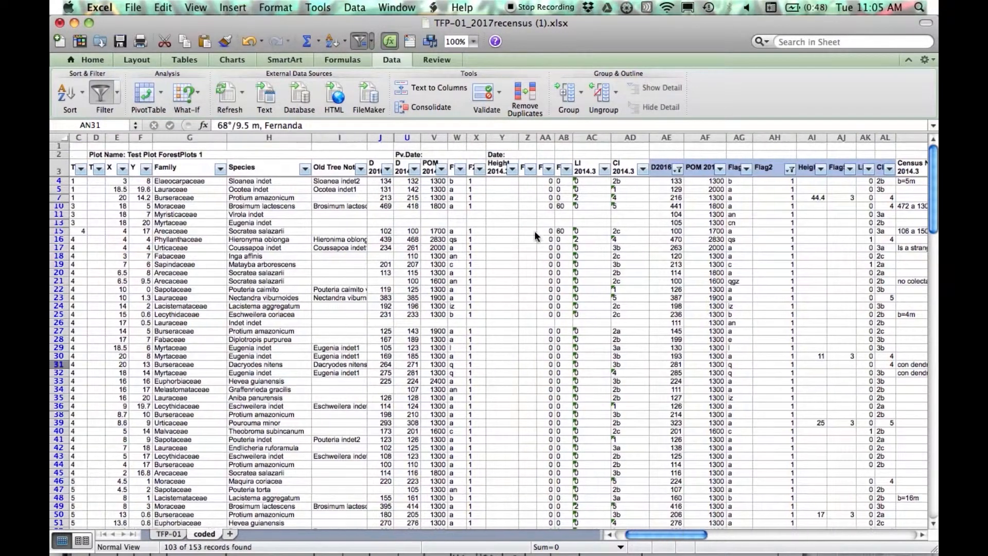
pyautogui.click(480, 170)
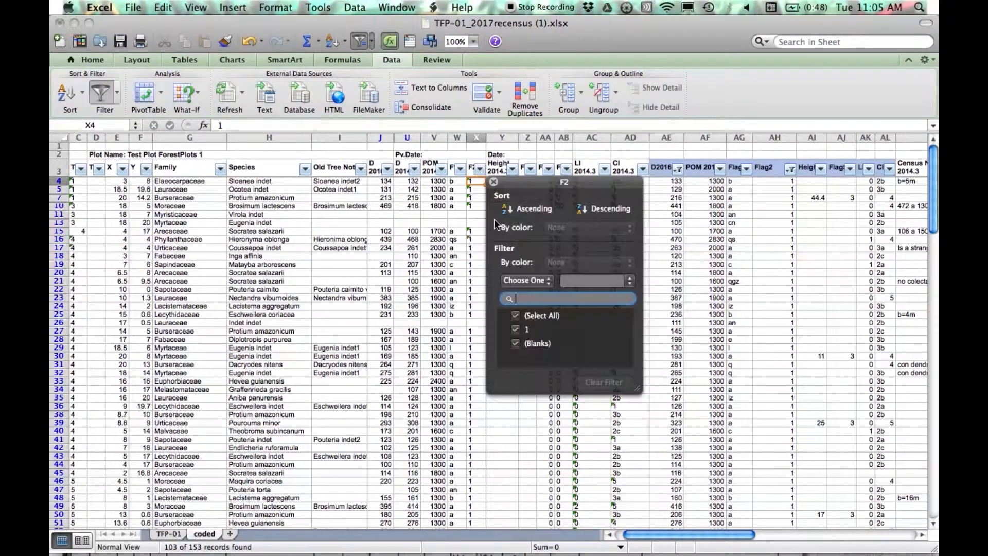
pyautogui.click(515, 343)
pyautogui.click(704, 398)
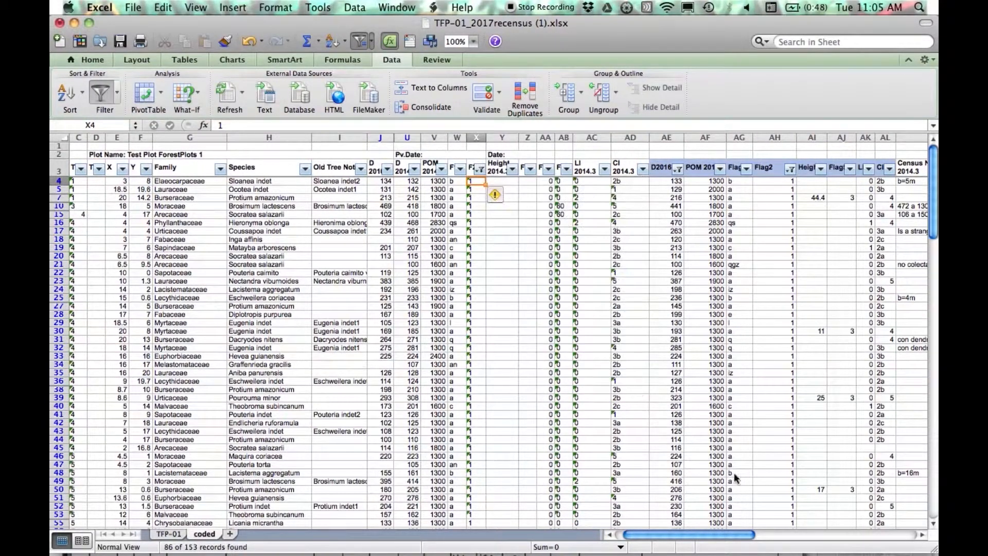
# - Enter the formula =AF4=V4 in cell AU4 to compare the 2016 POM with the 2014 POM
pyautogui.moveTo(717, 534); pyautogui.dragTo(890, 476)
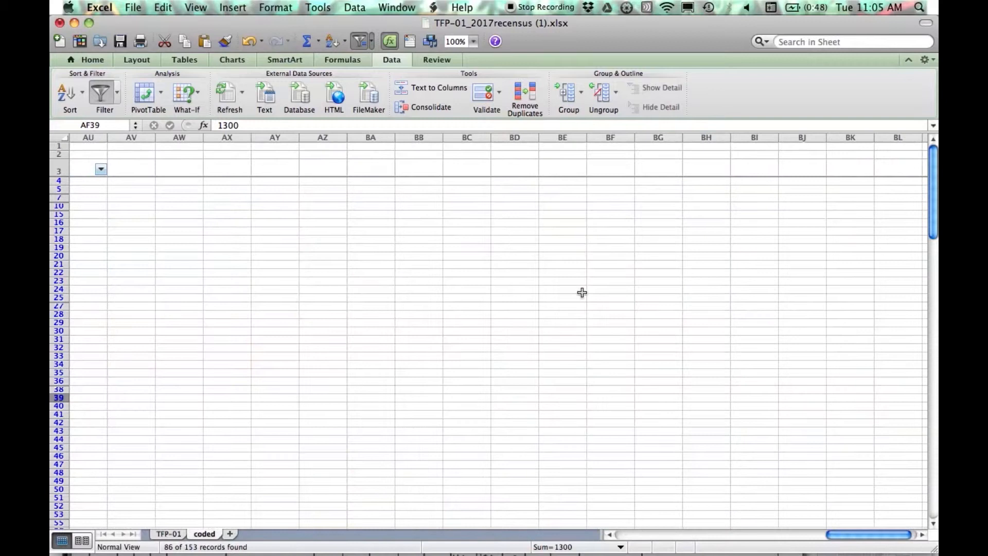
pyautogui.click(89, 183)
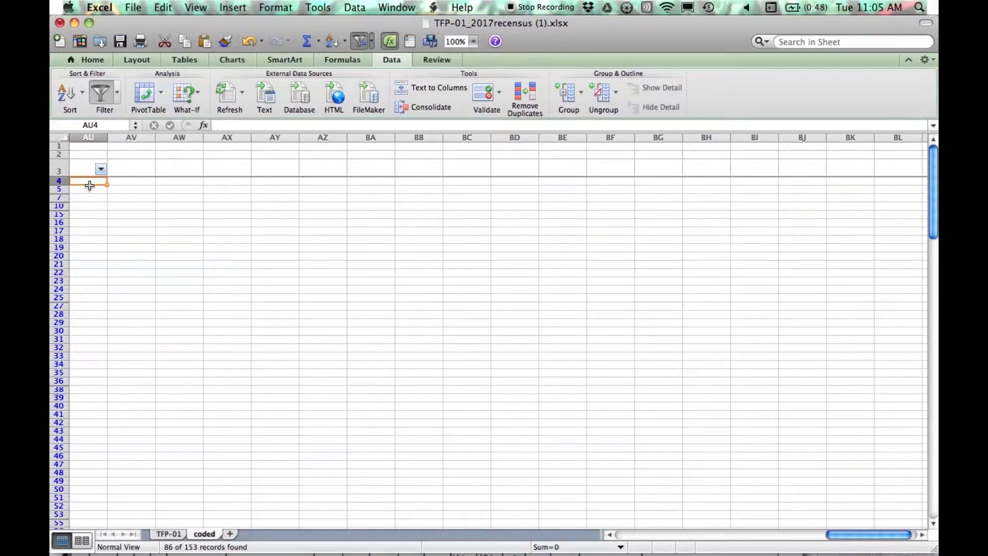
pyautogui.write('=')
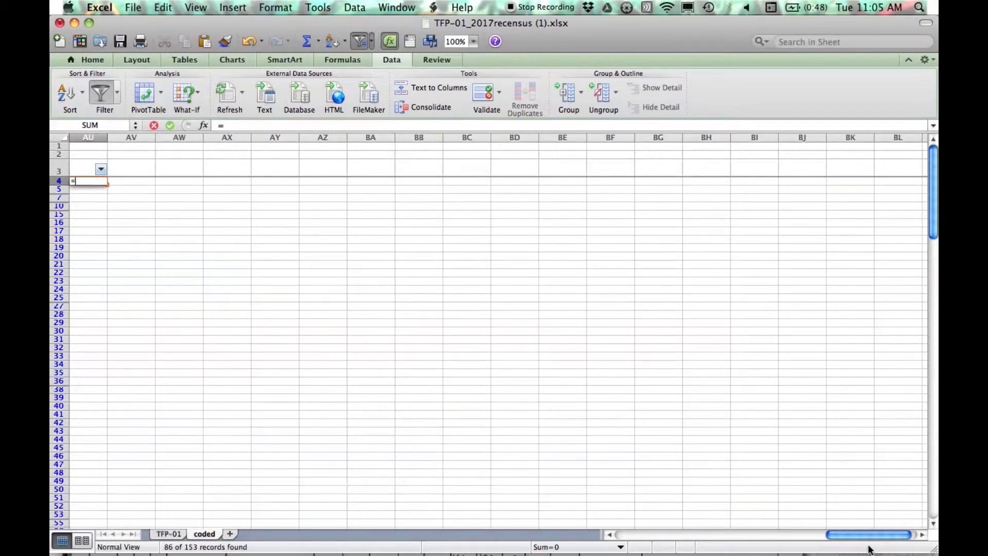
pyautogui.moveTo(865, 539); pyautogui.dragTo(795, 538)
pyautogui.click(135, 181)
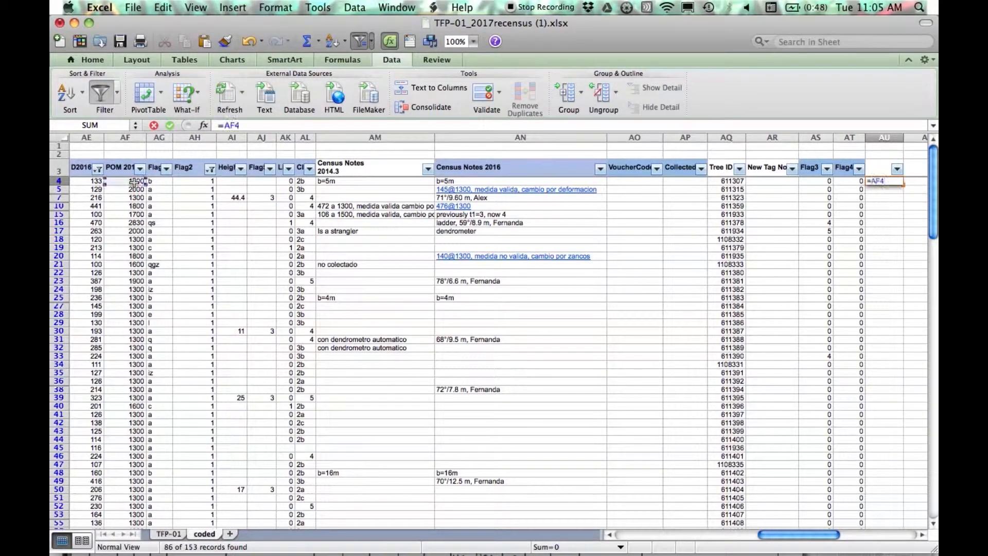
pyautogui.write('=')
pyautogui.moveTo(758, 538); pyautogui.dragTo(689, 538)
pyautogui.click(119, 180)
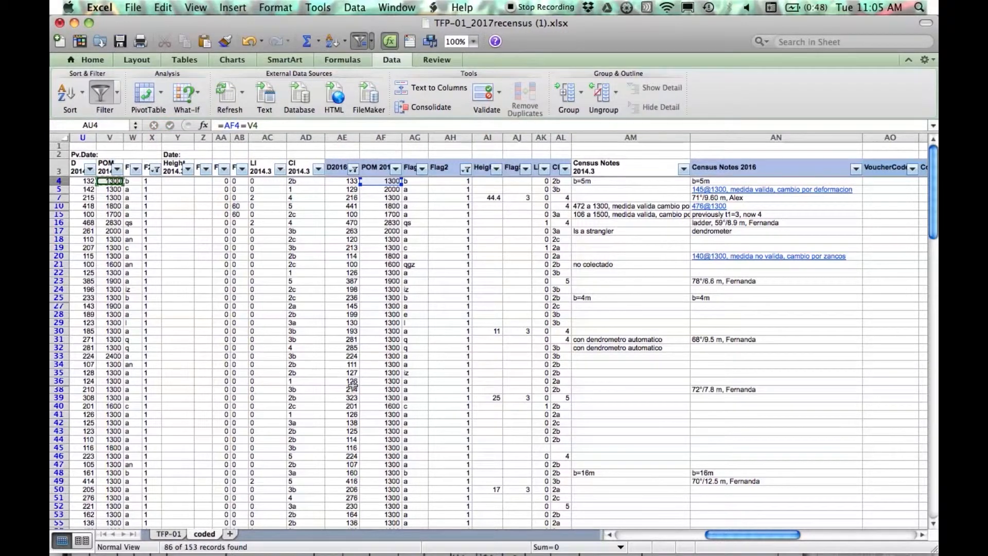
pyautogui.press('Return')
# - Fill the POM comparison formula from AU4 down column AU to the last data row, 155
pyautogui.click(884, 180)
pyautogui.moveTo(903, 184); pyautogui.dragTo(876, 498)
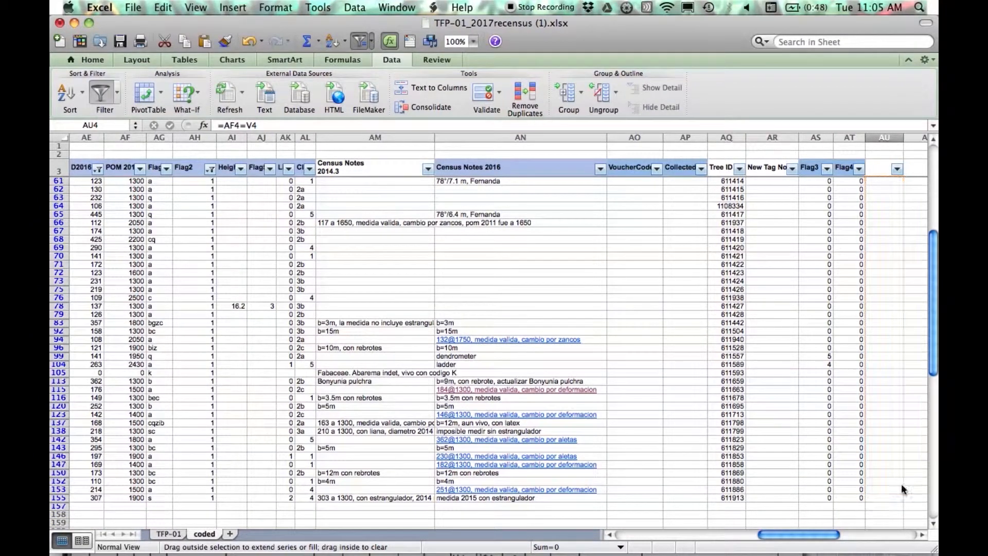
pyautogui.scroll(20, 934, 317)
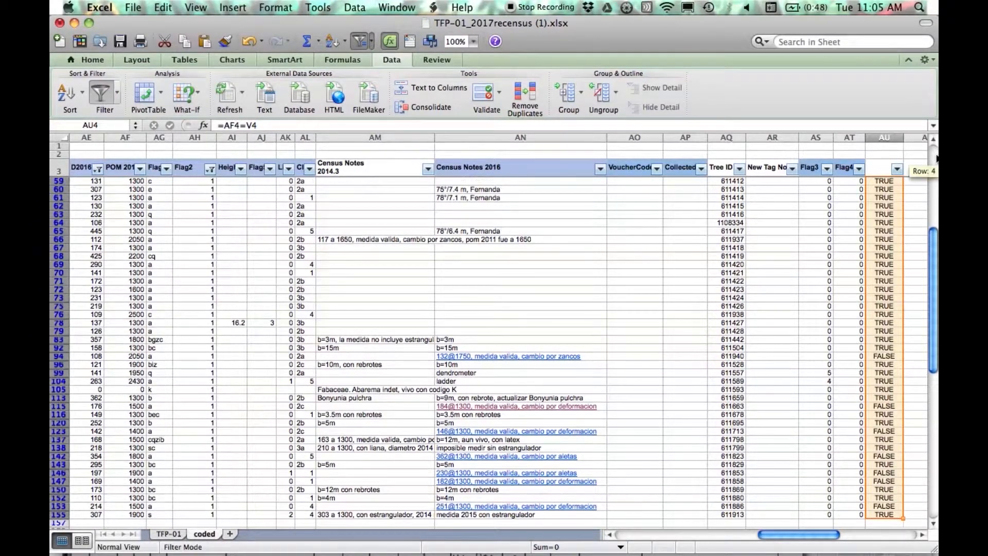
# - Filter column AU to the FALSE rows only and select rows 27, 33 and 45, which have no 2016 census notes
pyautogui.click(896, 170)
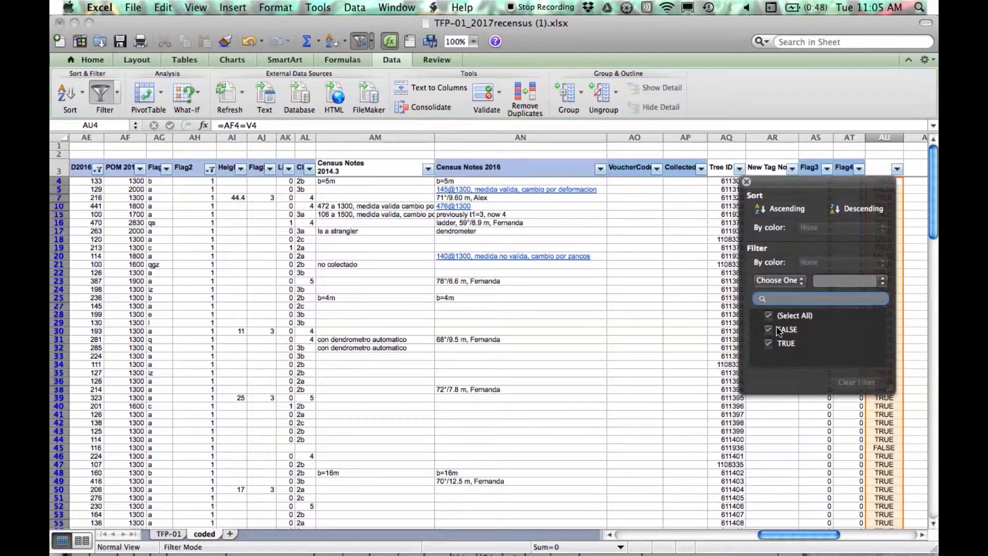
pyautogui.click(787, 343)
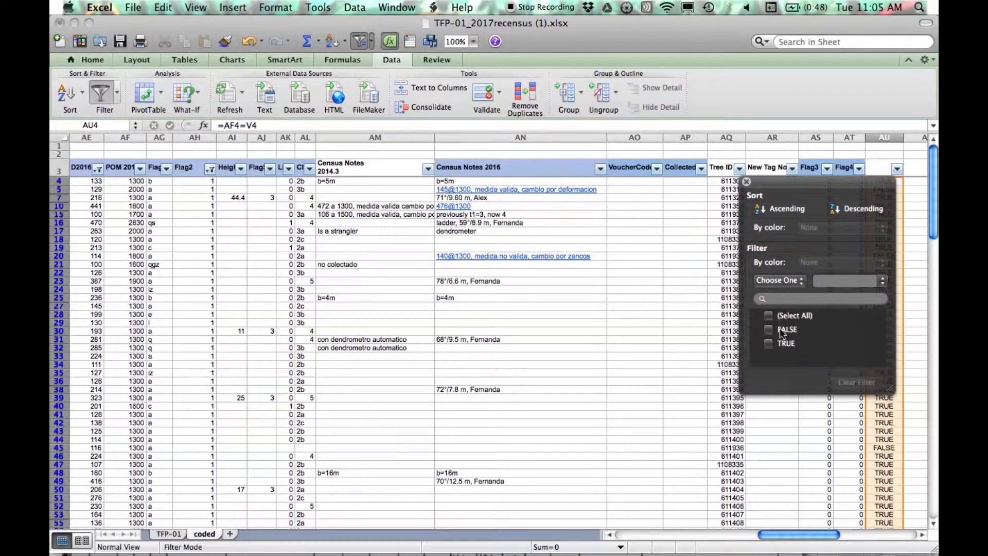
pyautogui.click(646, 364)
pyautogui.moveTo(818, 540); pyautogui.dragTo(750, 543)
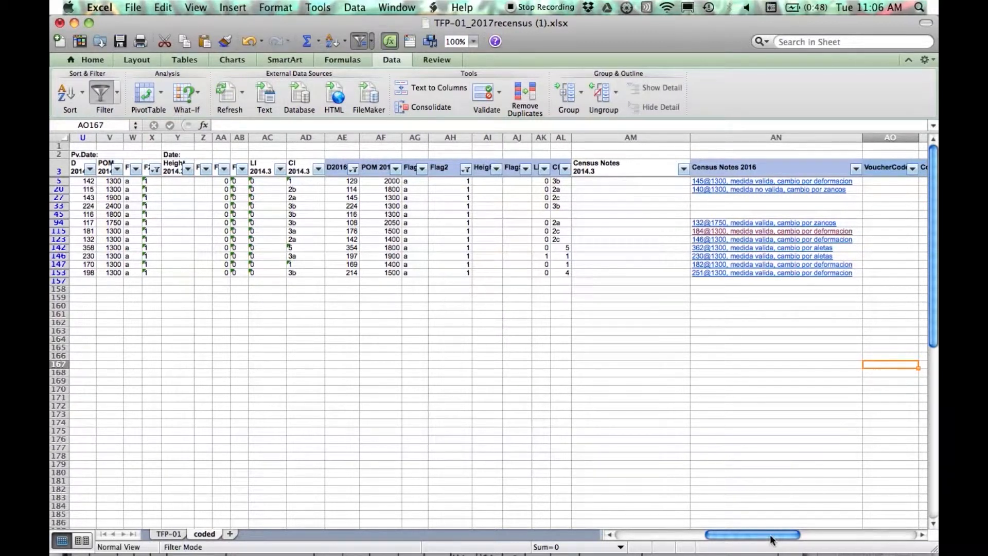
pyautogui.moveTo(58, 198); pyautogui.dragTo(58, 216)
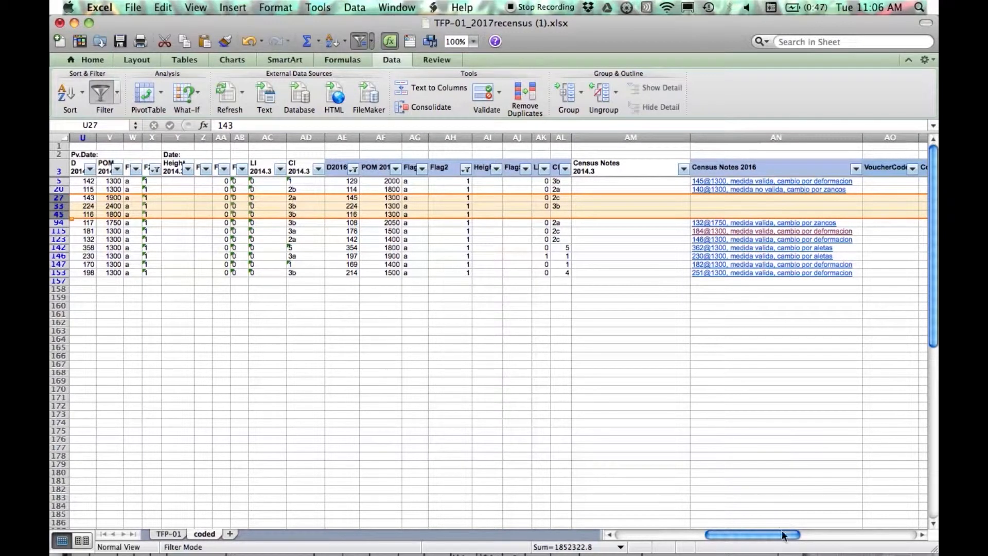
# - Set Flag4 to 60 in row 5 and fill the value into row 20
pyautogui.moveTo(787, 536); pyautogui.dragTo(870, 535)
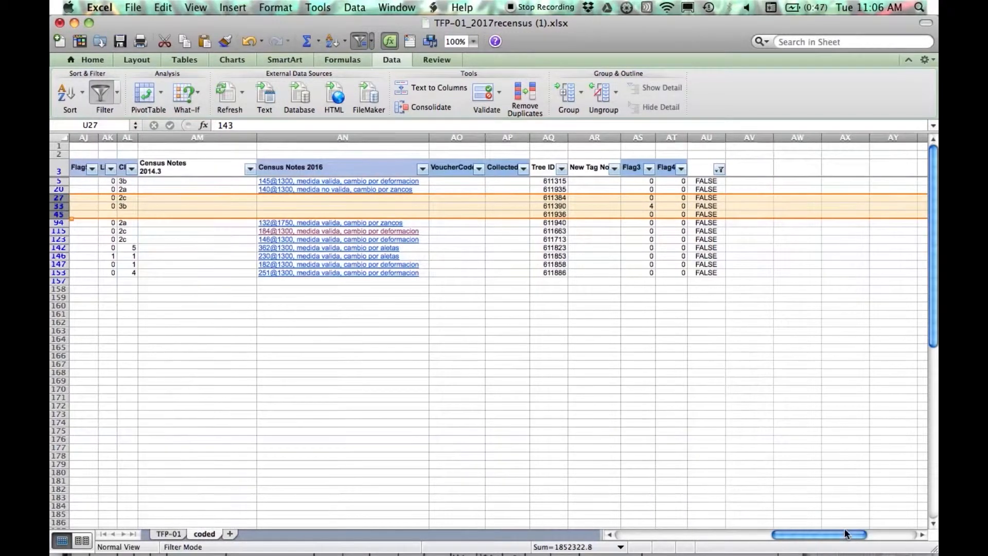
pyautogui.click(674, 181)
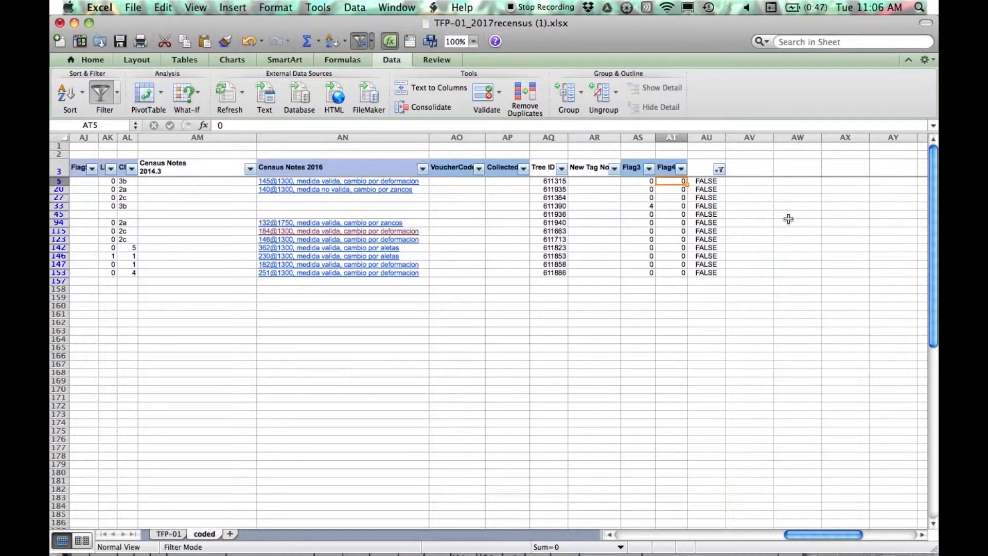
pyautogui.write('60')
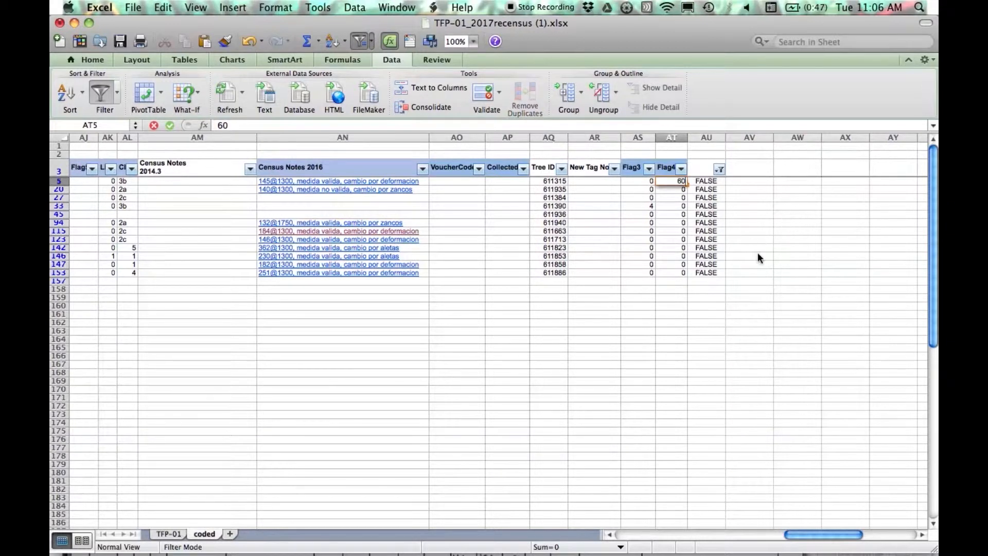
pyautogui.click(755, 255)
pyautogui.click(678, 181)
pyautogui.moveTo(686, 185); pyautogui.dragTo(686, 194)
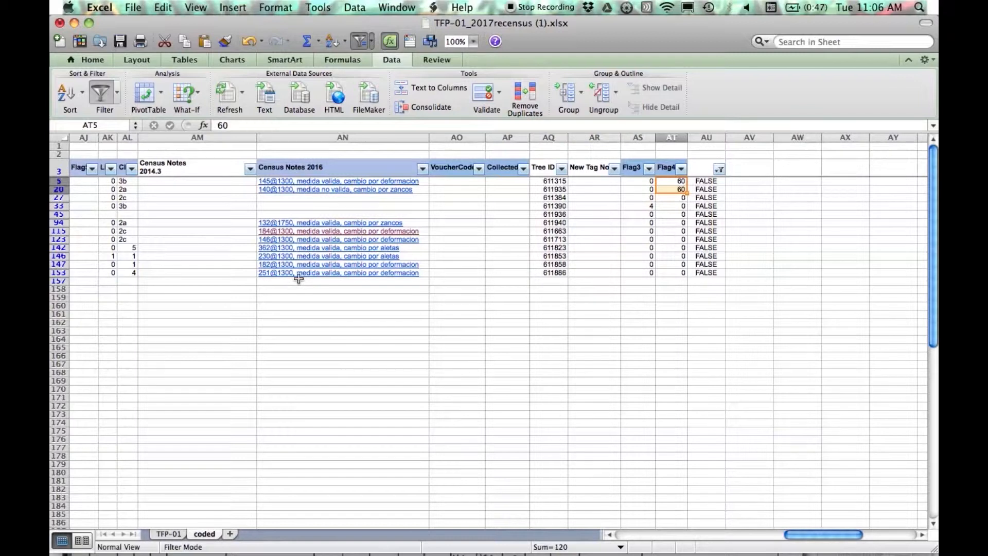
# - Set Flag4 to 60 in row 94 and fill the value through the visible rows down to row 153
pyautogui.click(671, 223)
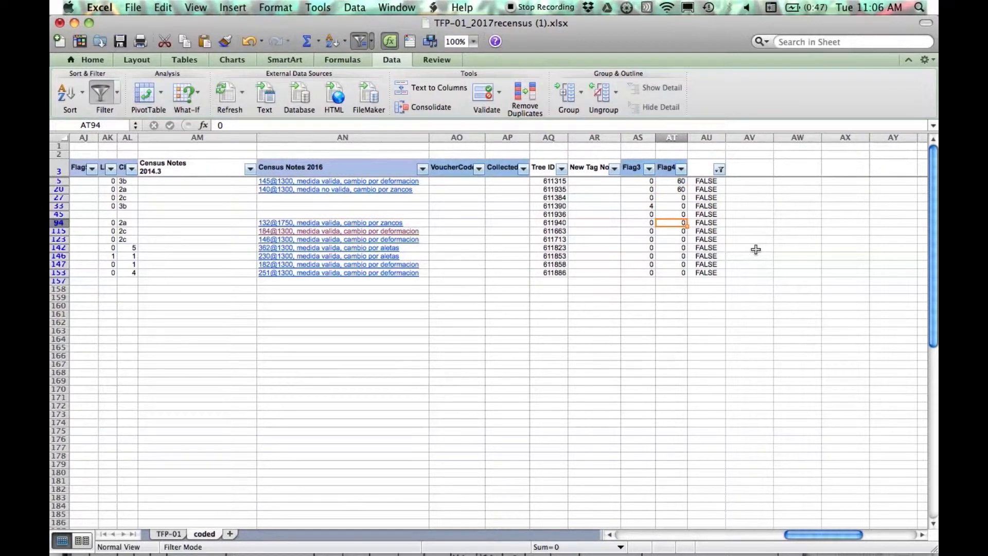
pyautogui.write('60')
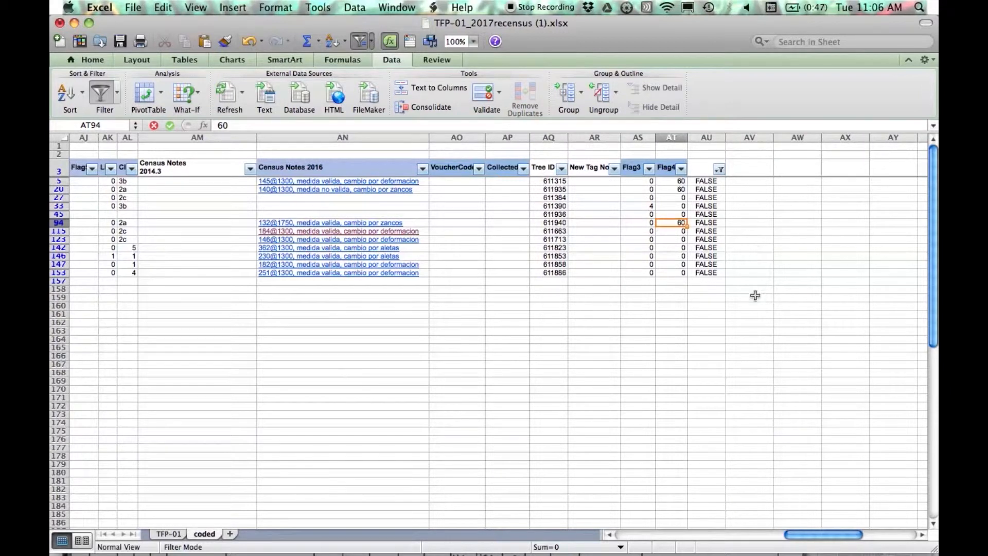
pyautogui.press('Return')
pyautogui.click(679, 224)
pyautogui.moveTo(687, 227); pyautogui.dragTo(700, 276)
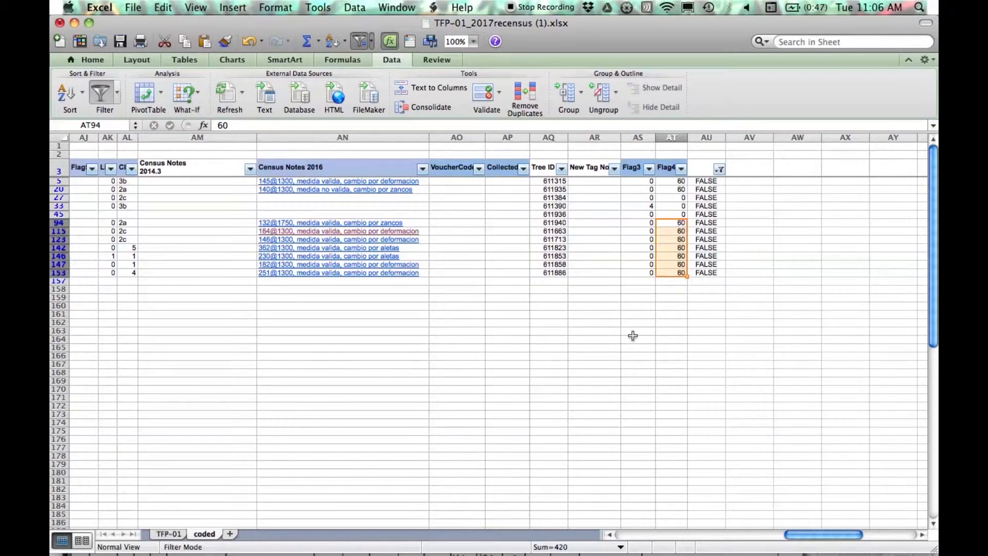
# - Filter the Census Notes 2016 column to the entries containing "@"
pyautogui.moveTo(805, 536); pyautogui.dragTo(762, 535)
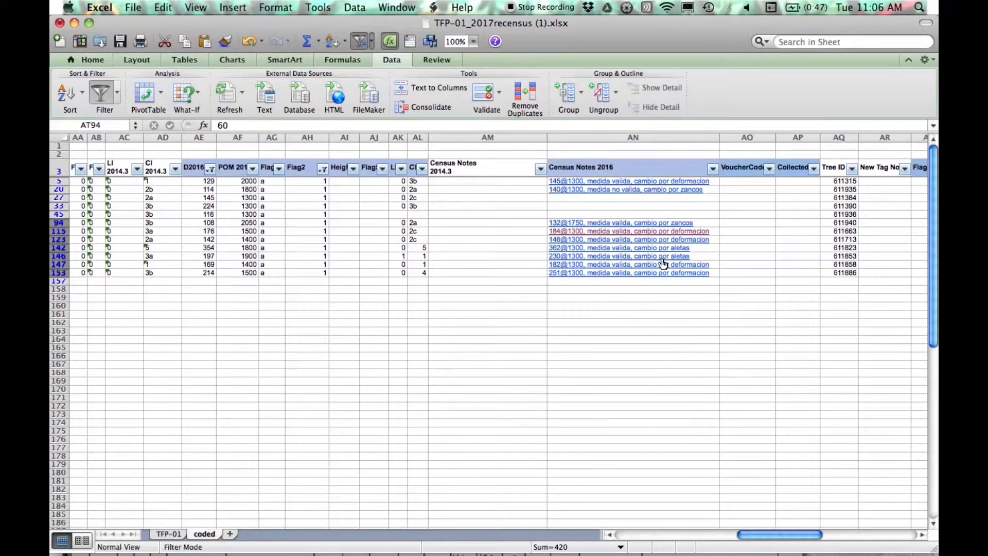
pyautogui.click(714, 169)
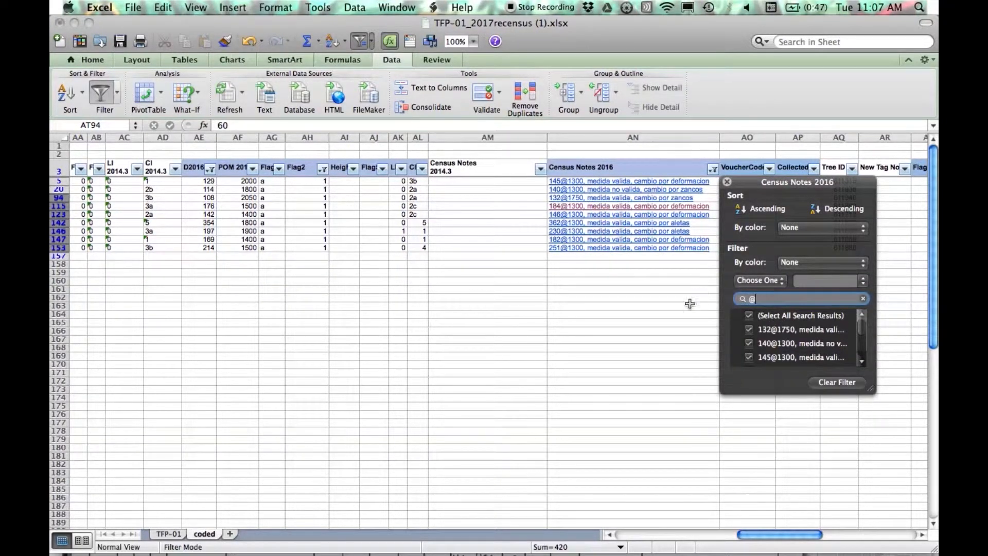
pyautogui.click(669, 305)
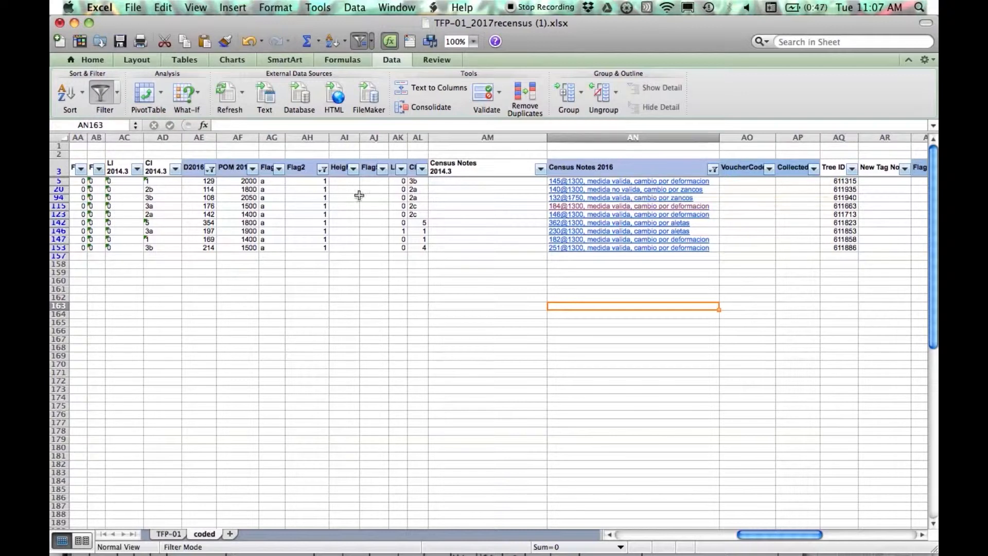
# - Insert a new column after the 2016 POM column and give it the header DPOMtminus1
pyautogui.click(272, 137)
pyautogui.rightClick(279, 137)
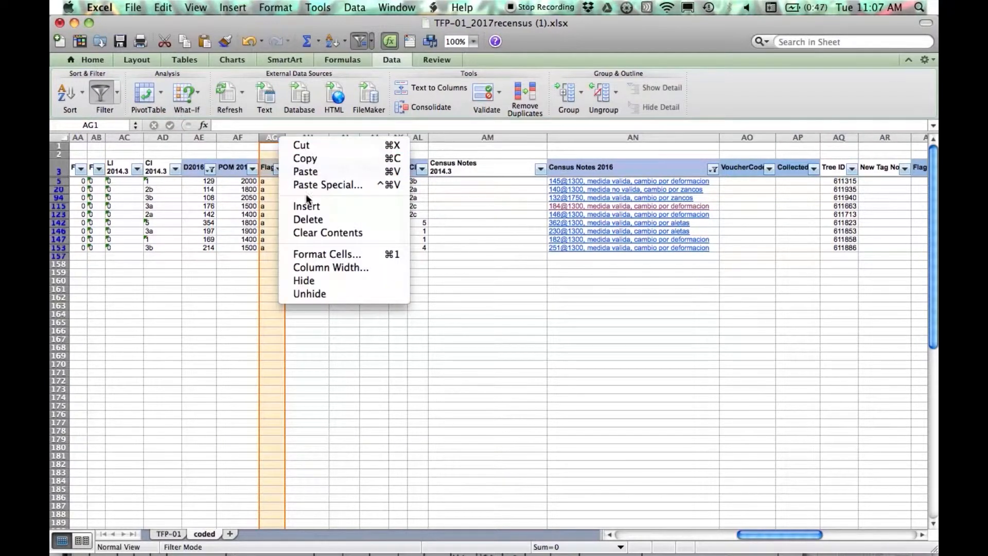
pyautogui.click(310, 209)
pyautogui.click(268, 168)
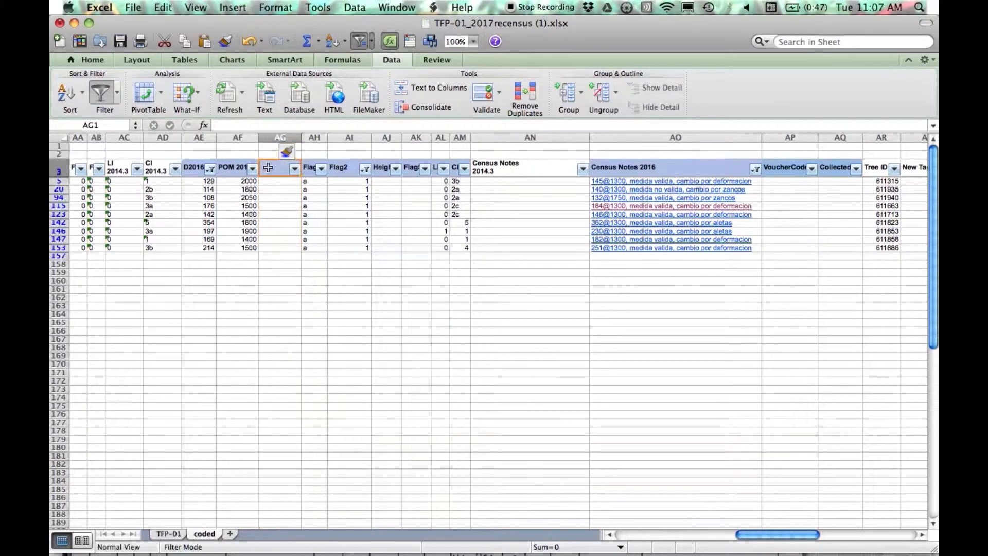
pyautogui.write('DP')
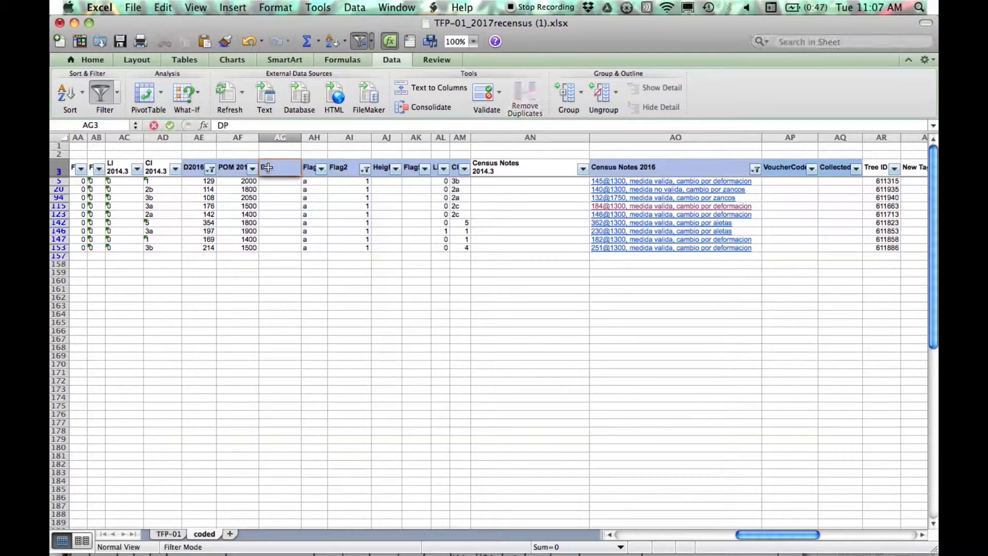
pyautogui.write('OMtminus1')
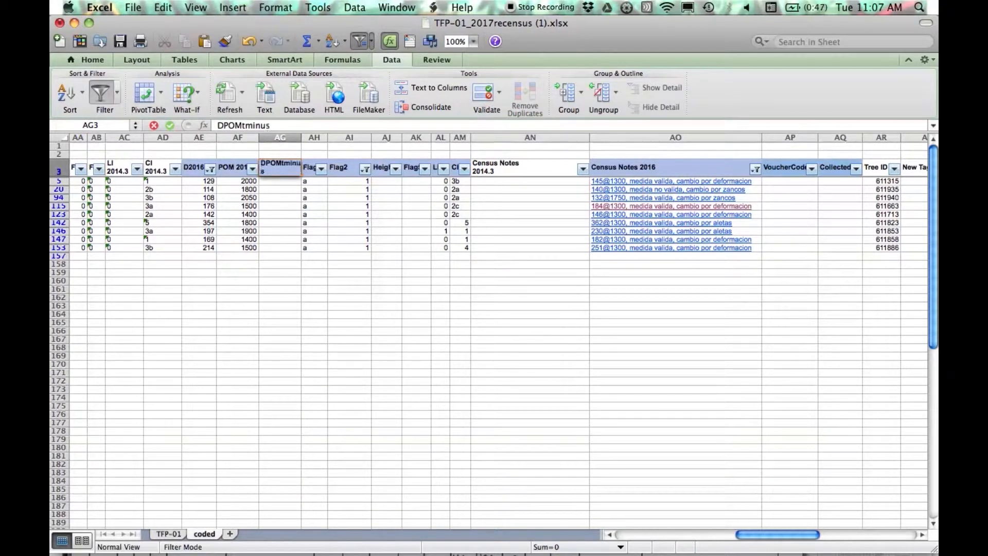
pyautogui.click(307, 223)
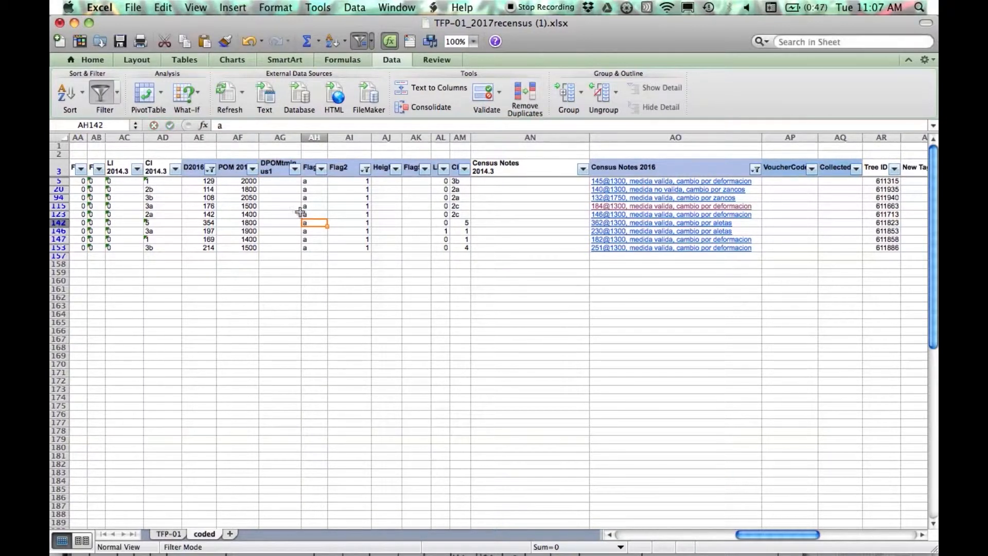
# - Enter the previous-POM diameters in DPOMtminus1: 145 in row 5, 132 in row 94 and 184 in row 115
pyautogui.click(276, 183)
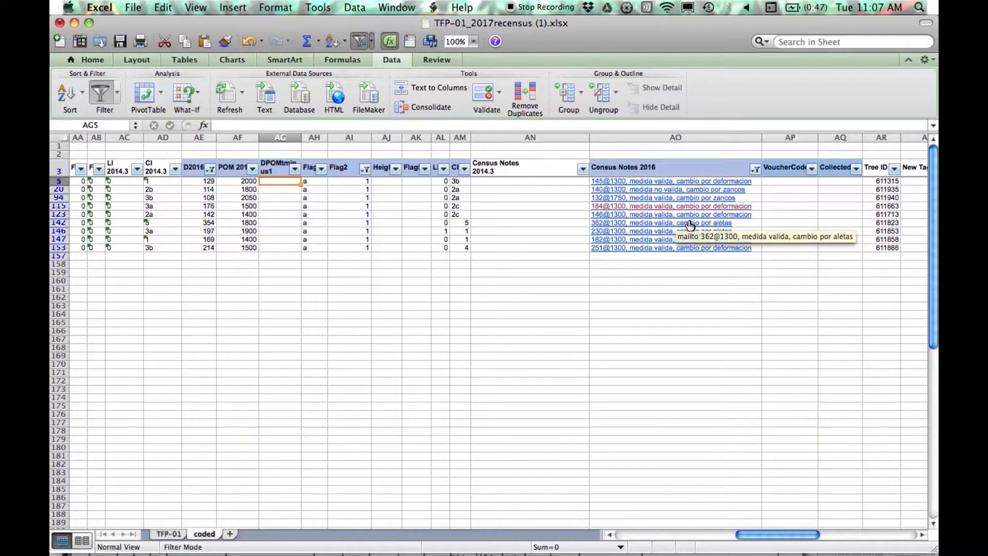
pyautogui.write('145')
pyautogui.press('Return')
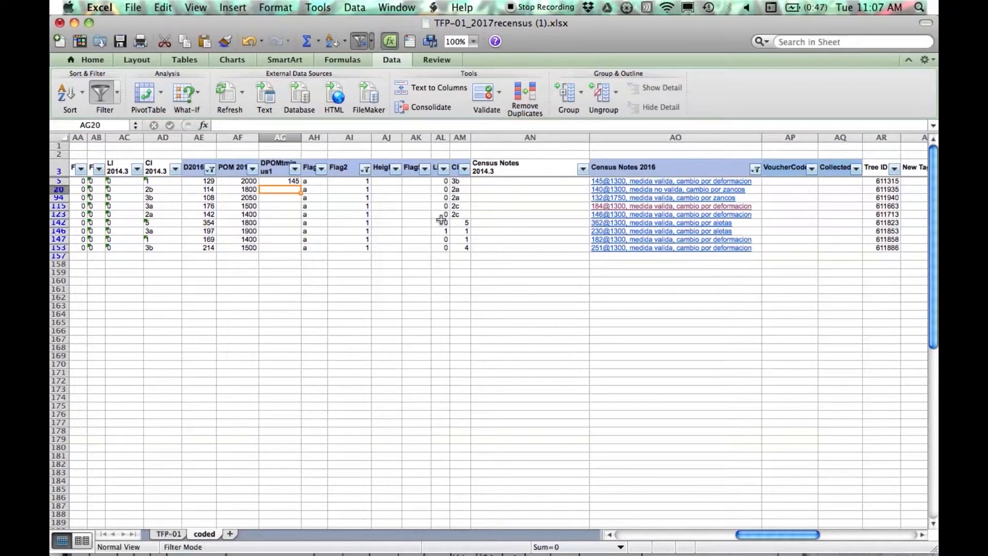
pyautogui.press('Down')
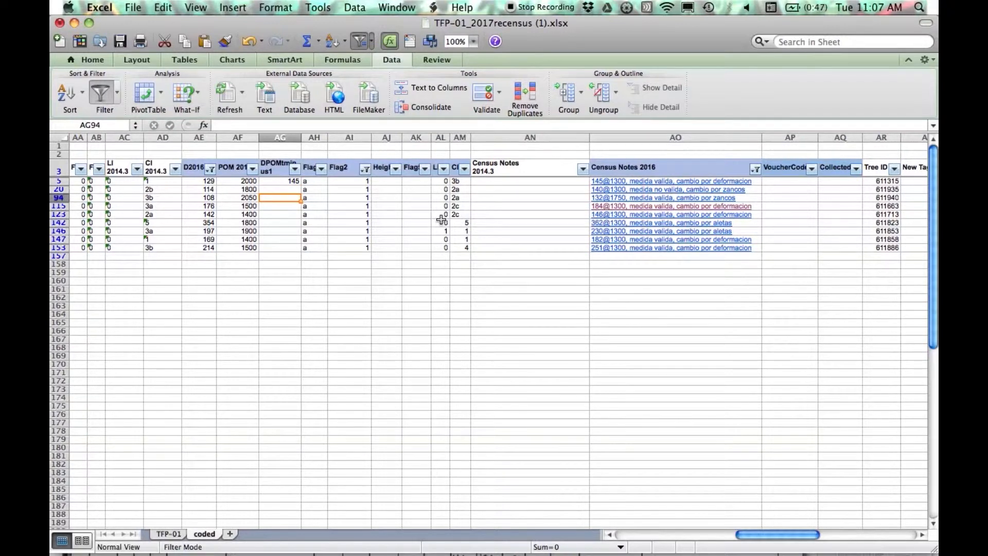
pyautogui.write('132')
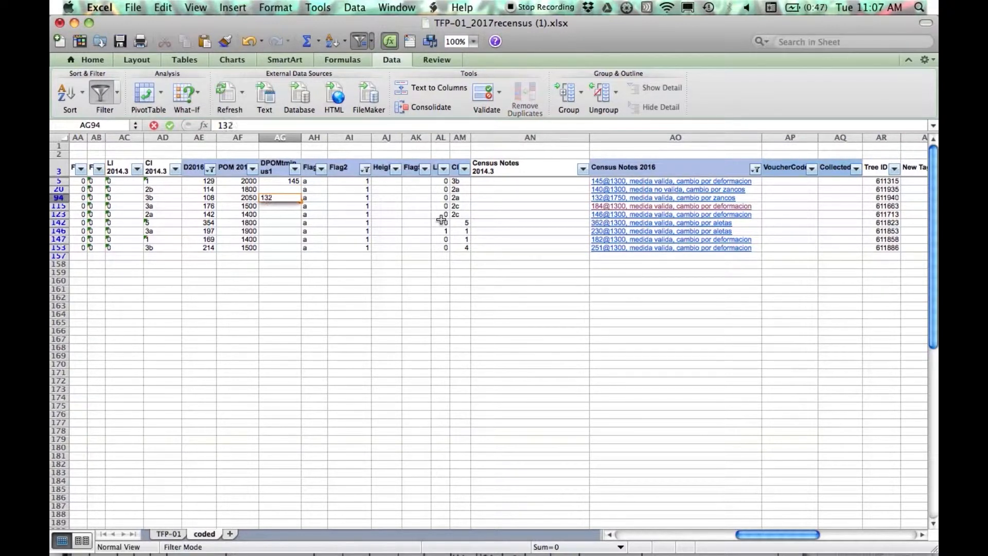
pyautogui.press('Return')
pyautogui.write('184')
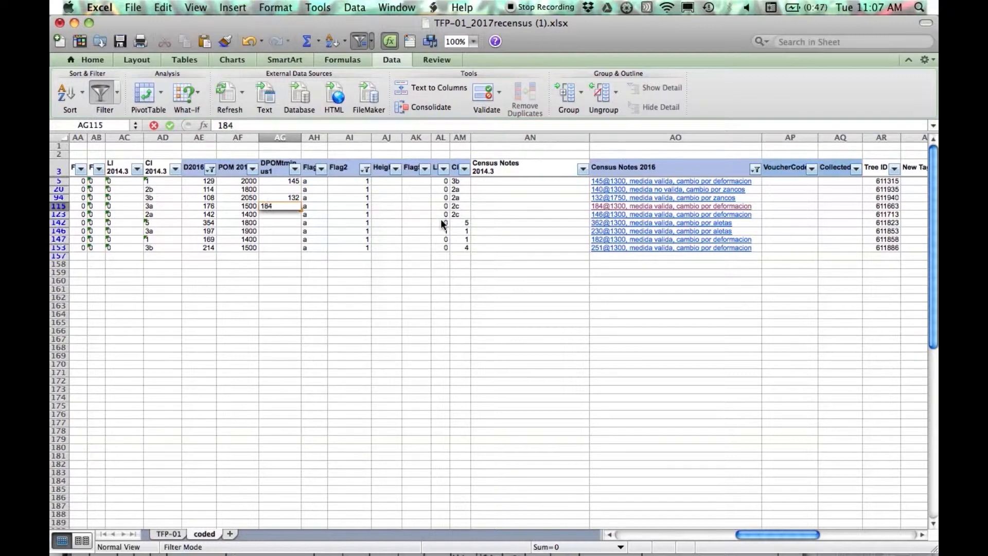
pyautogui.press('Return')
# - Enter DPOMtminus1 values of 146 in row 123, 362 in row 142 and 230 in row 146
pyautogui.write('146')
pyautogui.press('Return')
pyautogui.write('362')
pyautogui.press('Return')
pyautogui.write('23')
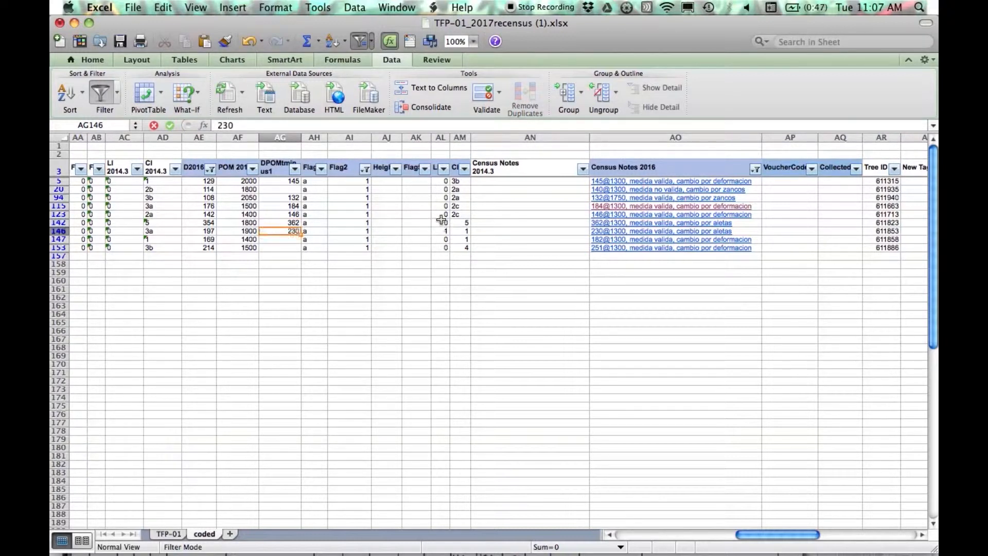
pyautogui.press('Return')
# - Enter DPOMtminus1 values of 182 in row 147 and 251 in row 153
pyautogui.write('1')
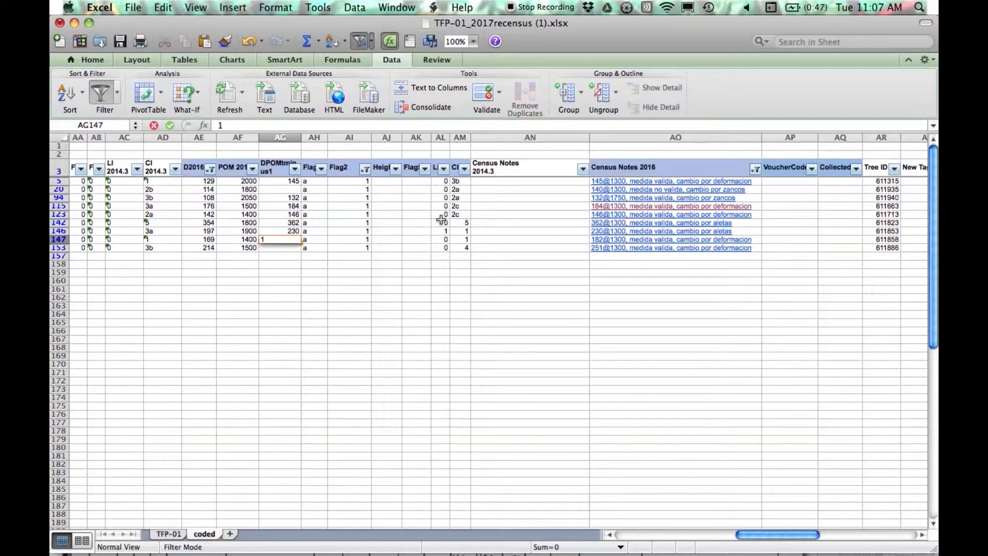
pyautogui.write('82')
pyautogui.press('Return')
pyautogui.write('251')
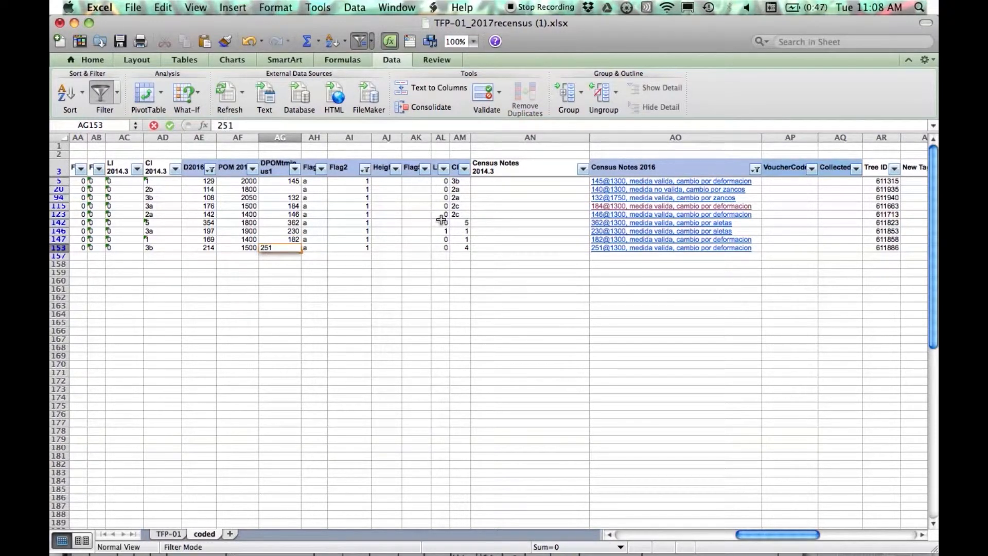
pyautogui.press('Return')
# - Restore all entries in the Census Notes 2016 filter, keeping the FALSE filter on the unnamed comparison column
pyautogui.moveTo(757, 538); pyautogui.dragTo(820, 536)
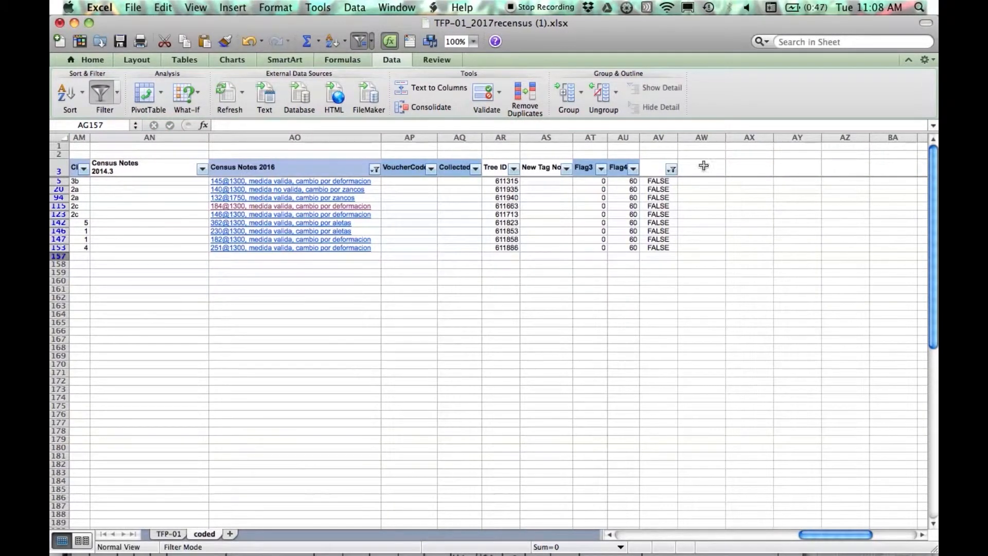
pyautogui.click(672, 170)
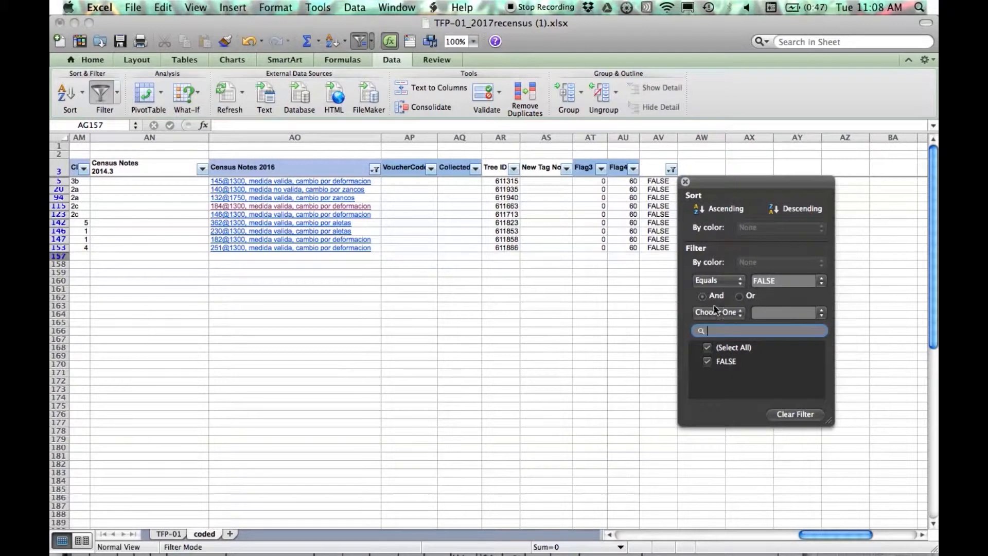
pyautogui.click(600, 330)
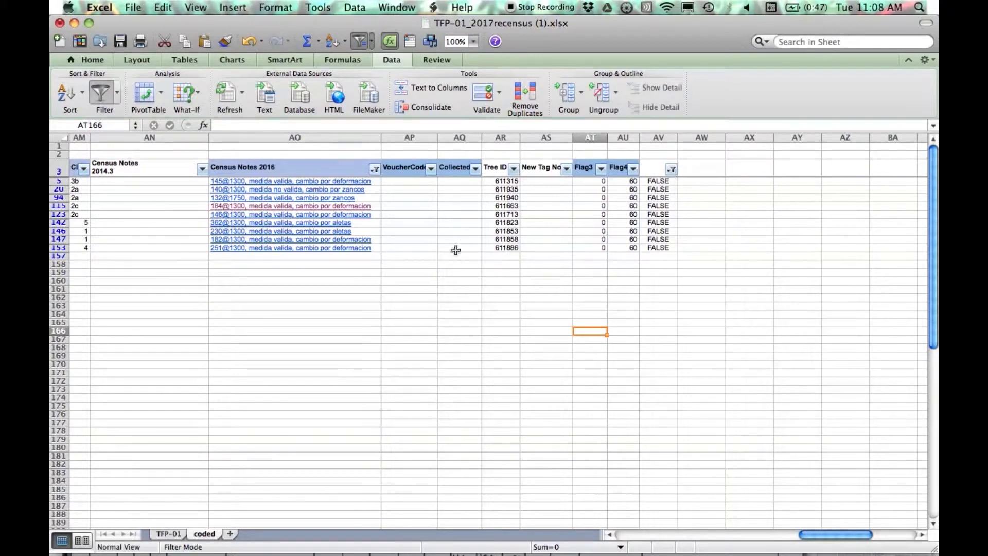
pyautogui.click(374, 169)
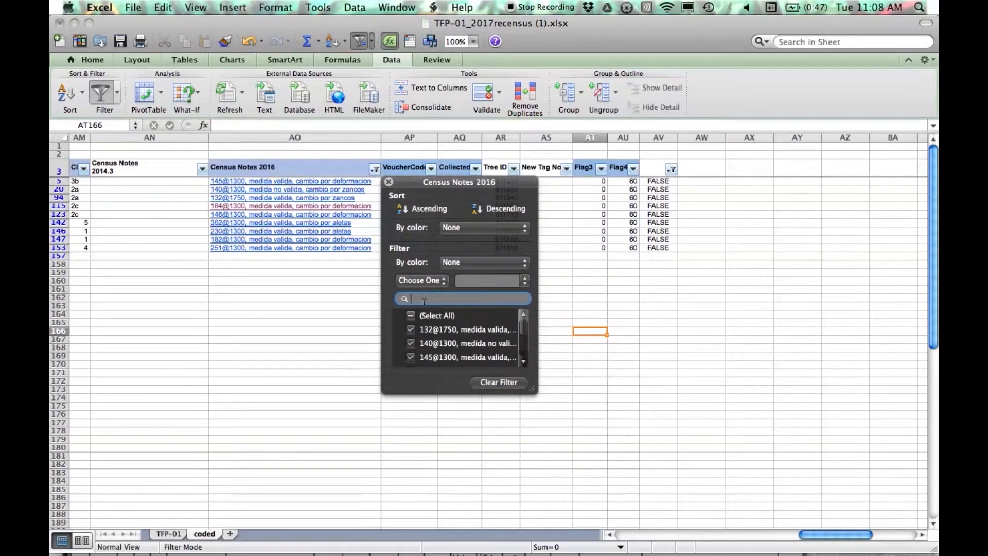
pyautogui.click(424, 316)
pyautogui.click(615, 307)
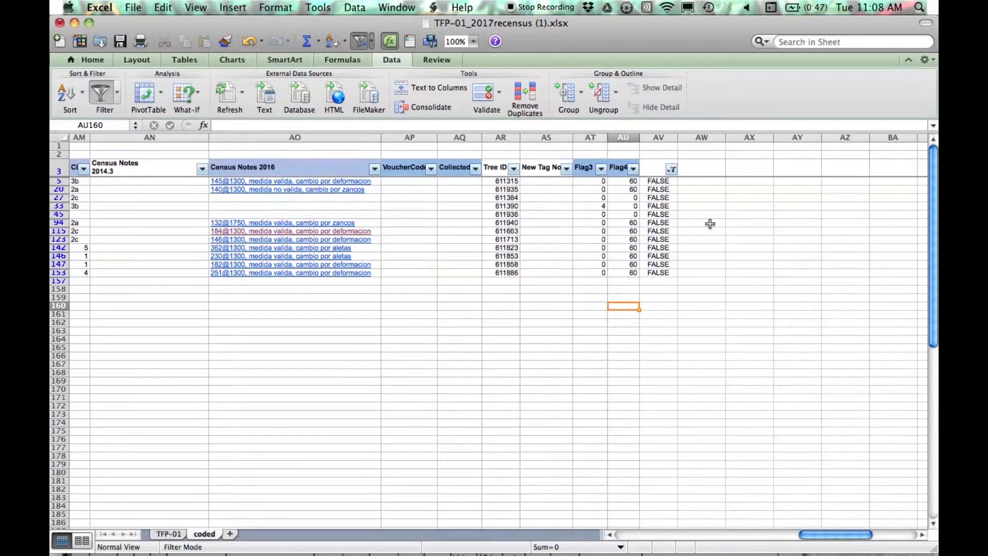
# - Switch the filter on the unnamed comparison column AV from FALSE to TRUE
pyautogui.click(671, 170)
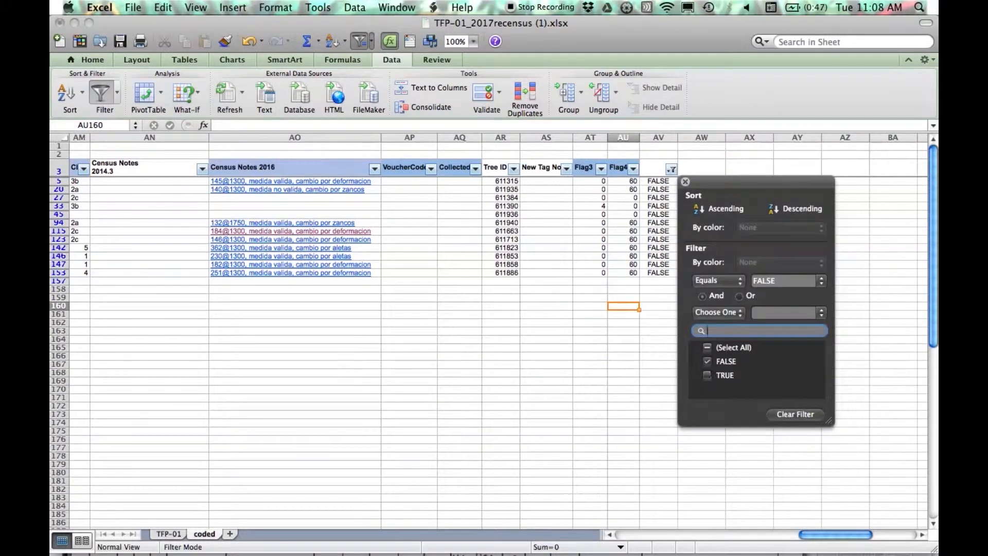
pyautogui.click(708, 362)
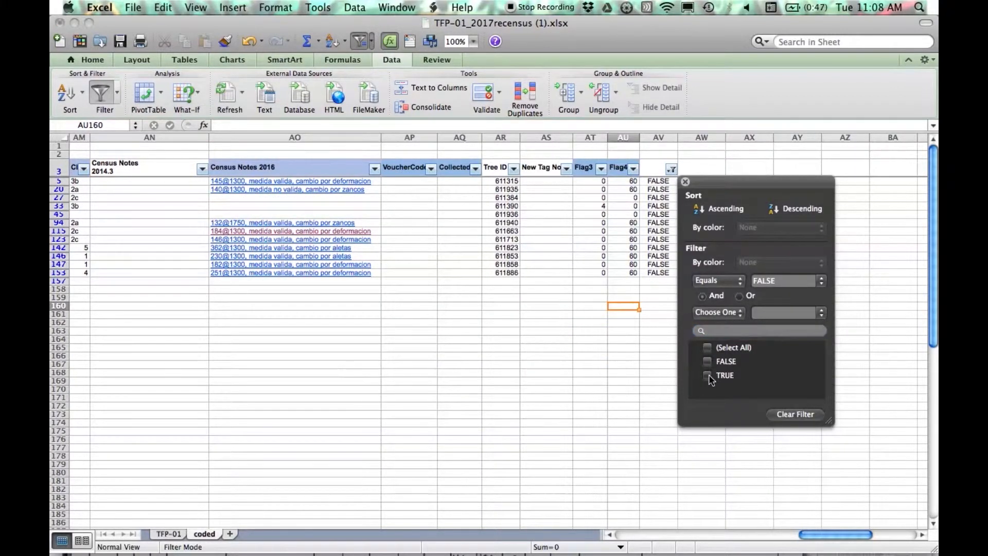
pyautogui.click(708, 376)
pyautogui.click(360, 264)
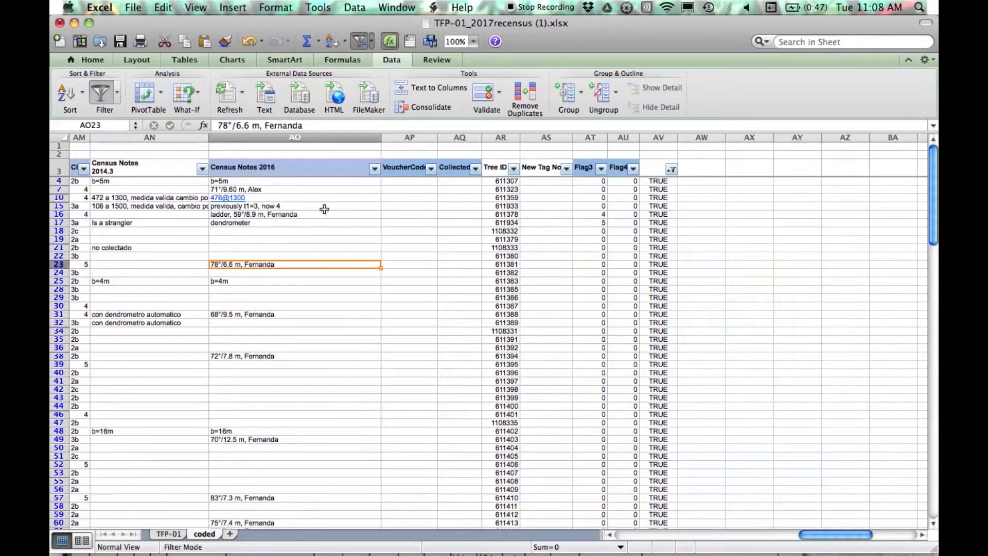
# - Filter the Census Notes 2016 column to the single entry 476@1300
pyautogui.click(377, 169)
pyautogui.click(435, 317)
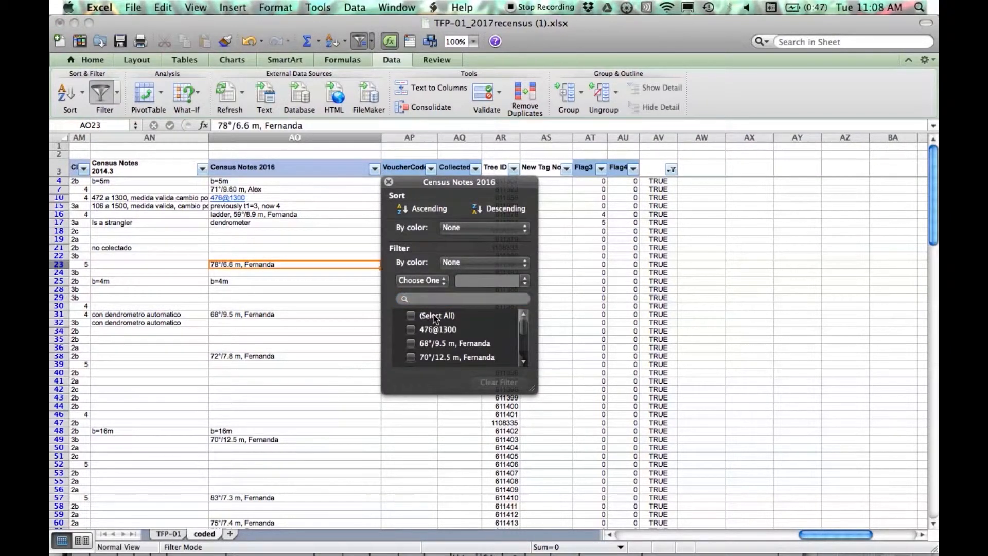
pyautogui.click(435, 332)
pyautogui.moveTo(523, 325); pyautogui.dragTo(668, 479)
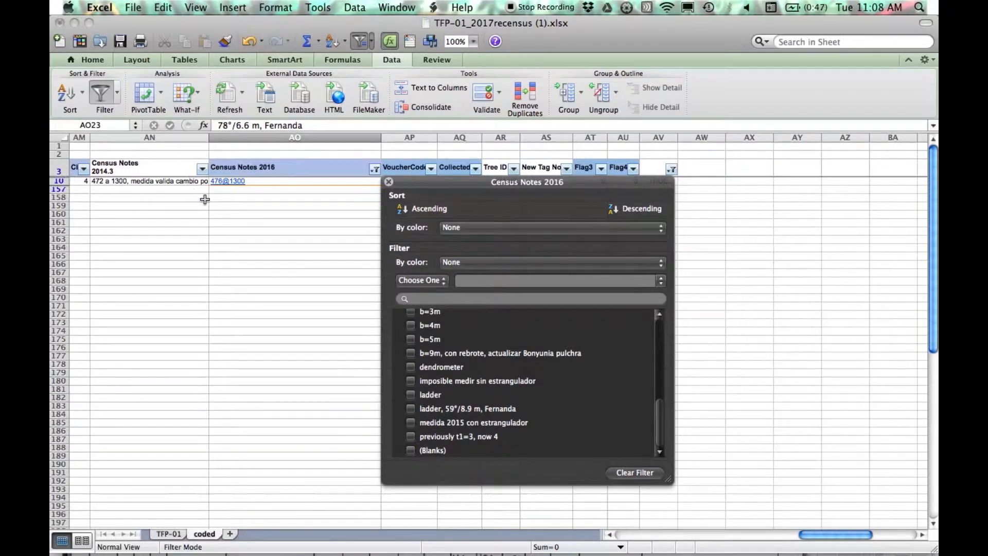
pyautogui.click(258, 205)
# - Examine the row 10 tree's notes, flags, diameters and POM values from the 2016 census back through the previous censuses
pyautogui.click(227, 181)
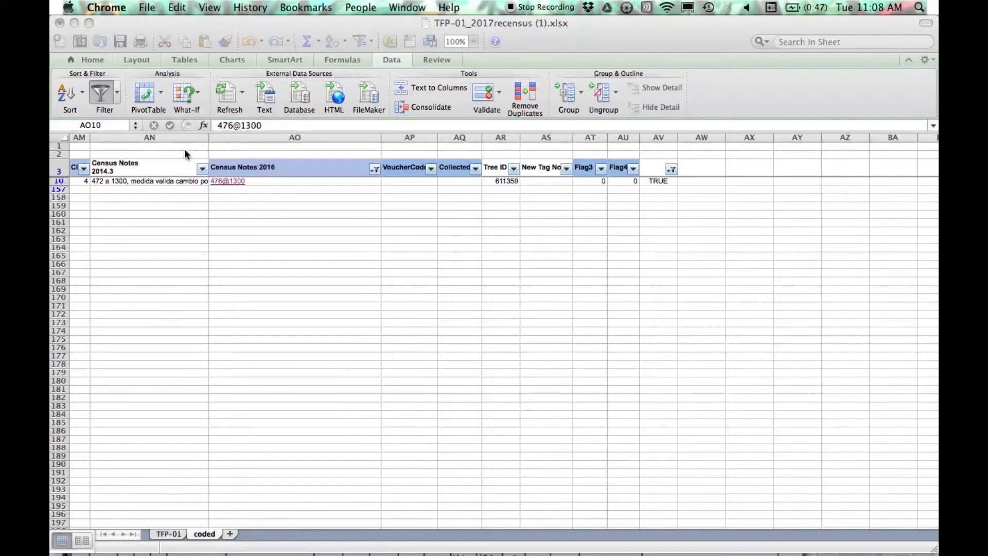
pyautogui.click(188, 180)
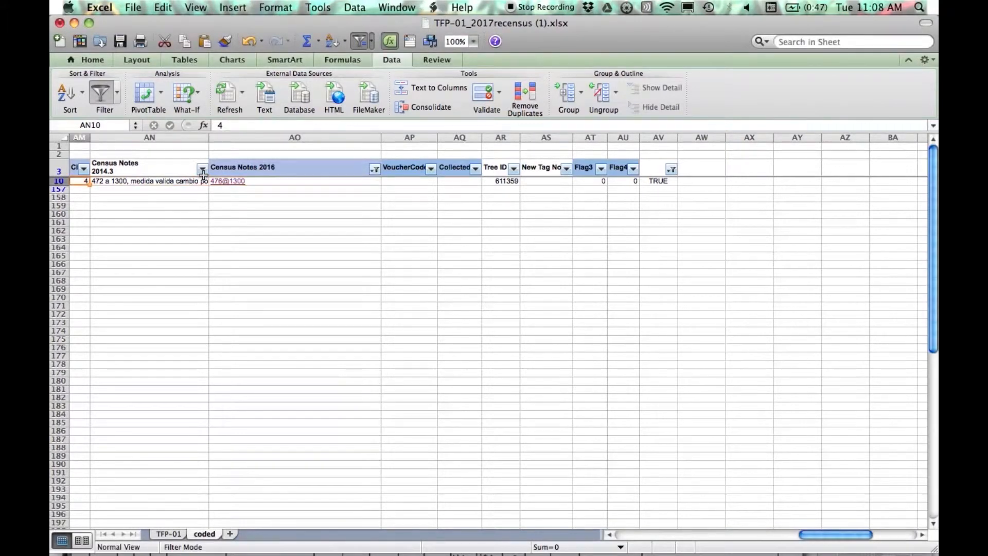
pyautogui.press('Left')
pyautogui.press('Left')
pyautogui.press('Left')
pyautogui.press('Left')
pyautogui.press('Left')
pyautogui.press('Left')
pyautogui.press('Left')
pyautogui.press('Left')
pyautogui.press('Left')
pyautogui.press('Left')
pyautogui.press('Left')
pyautogui.press('Left')
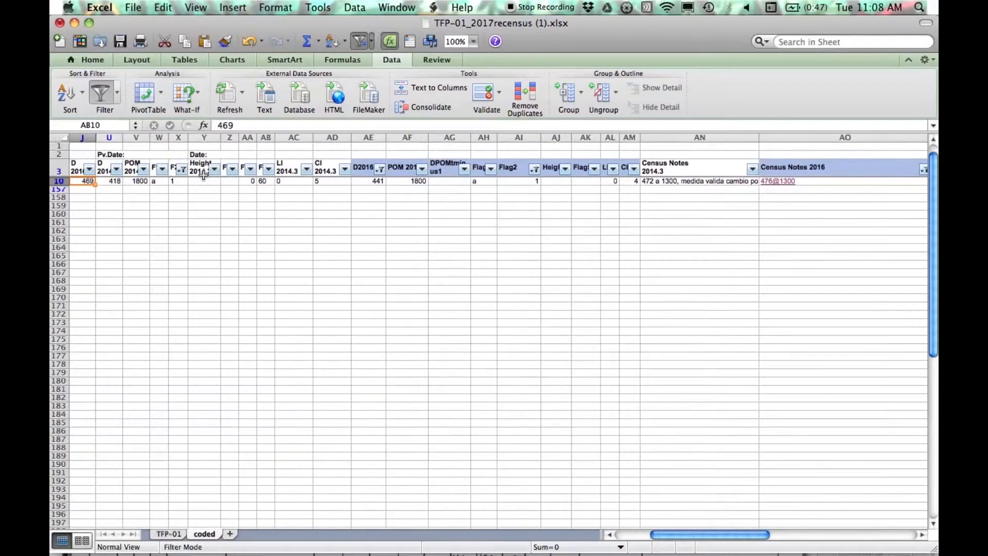
pyautogui.press('Left')
pyautogui.press('Left')
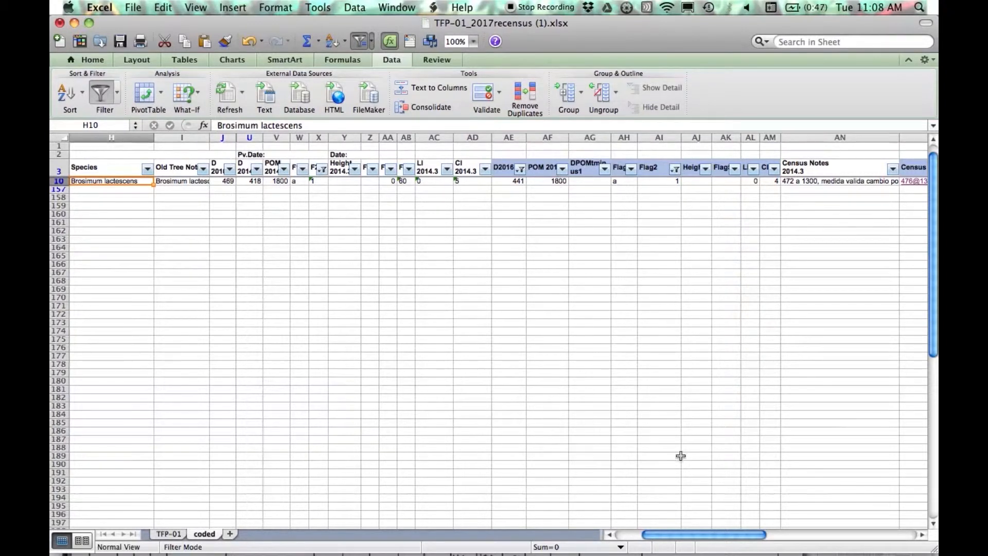
# - Select all entries again in the Census Notes 2016 filter
pyautogui.moveTo(738, 541); pyautogui.dragTo(818, 542)
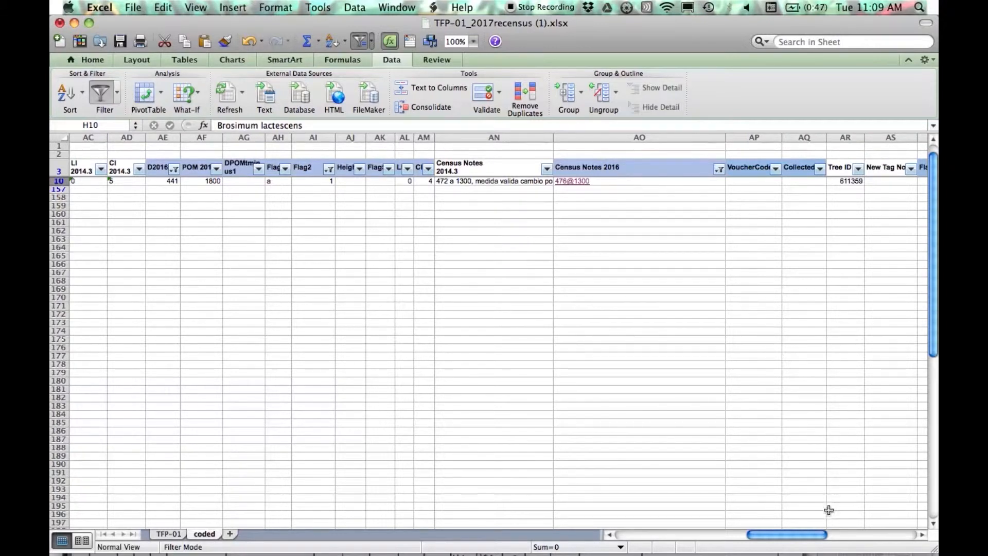
pyautogui.click(718, 168)
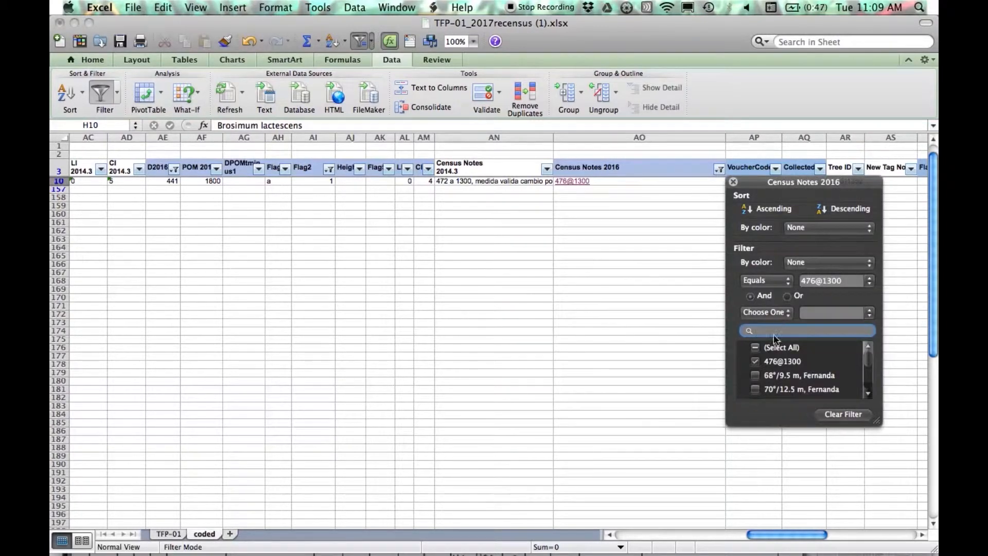
pyautogui.click(768, 349)
pyautogui.click(624, 339)
# - Remove the TRUE-only filter from comparison column AV to show all rows
pyautogui.moveTo(823, 535); pyautogui.dragTo(880, 537)
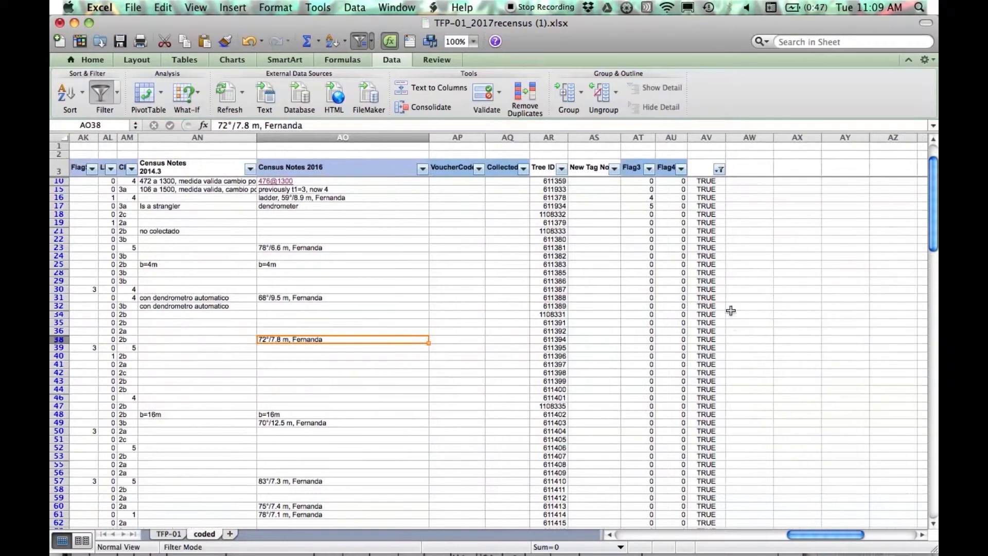
pyautogui.click(719, 169)
pyautogui.click(754, 361)
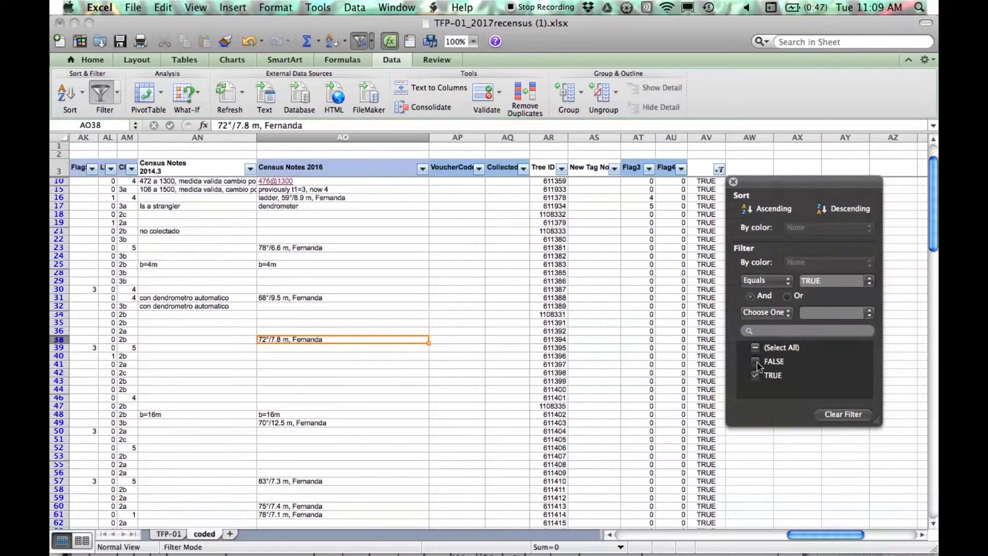
pyautogui.click(755, 375)
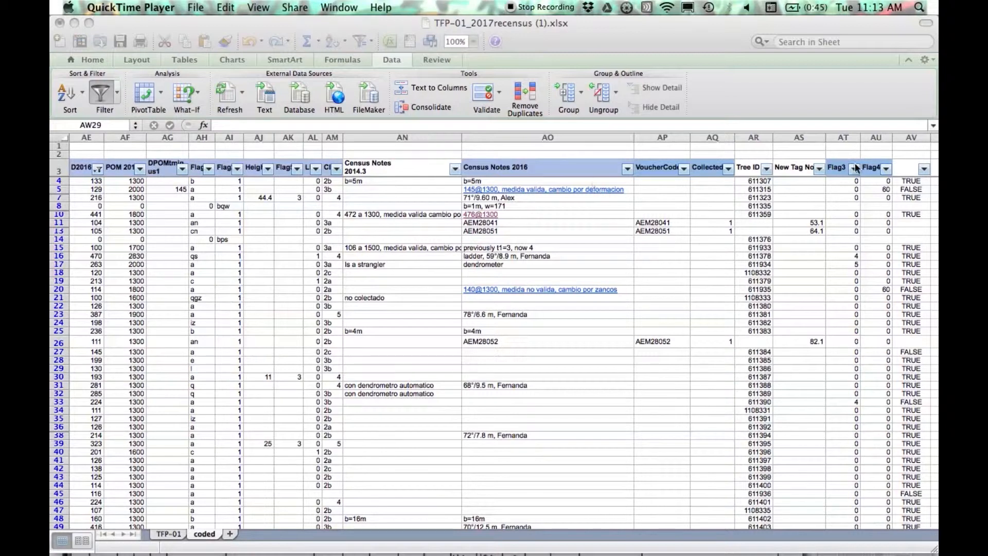
# - Filter comparison column AV to exclude FALSE, keeping the TRUE and blank rows
pyautogui.click(923, 174)
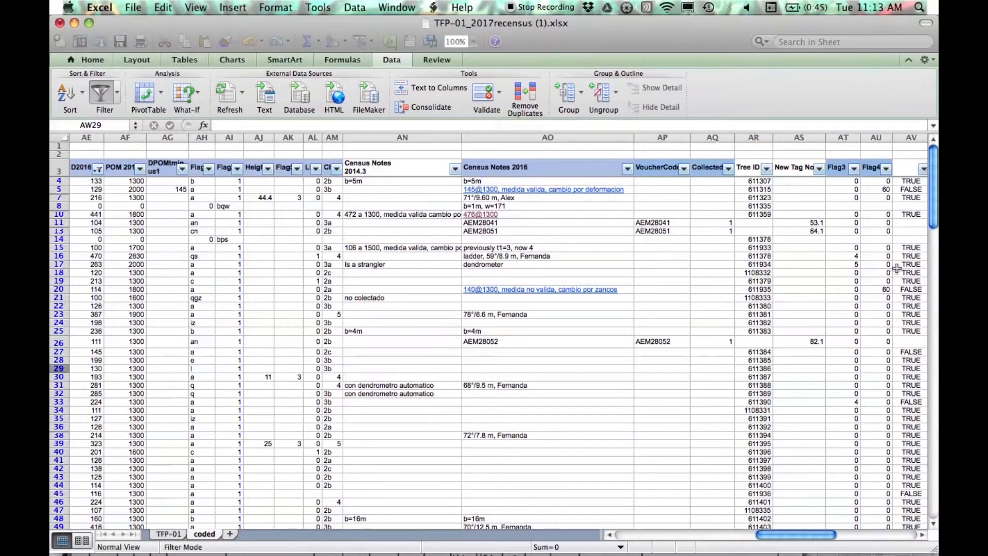
pyautogui.click(923, 170)
pyautogui.click(823, 330)
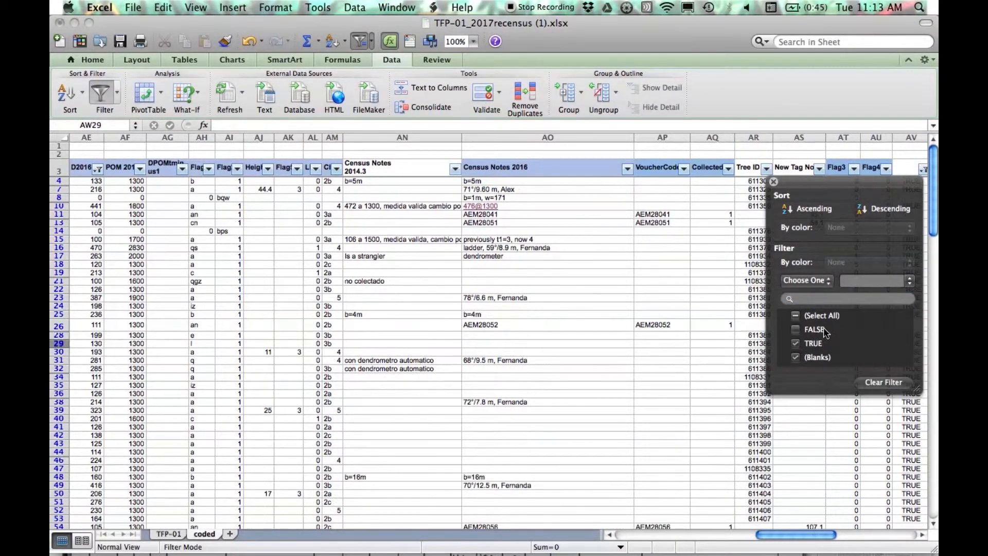
pyautogui.click(698, 306)
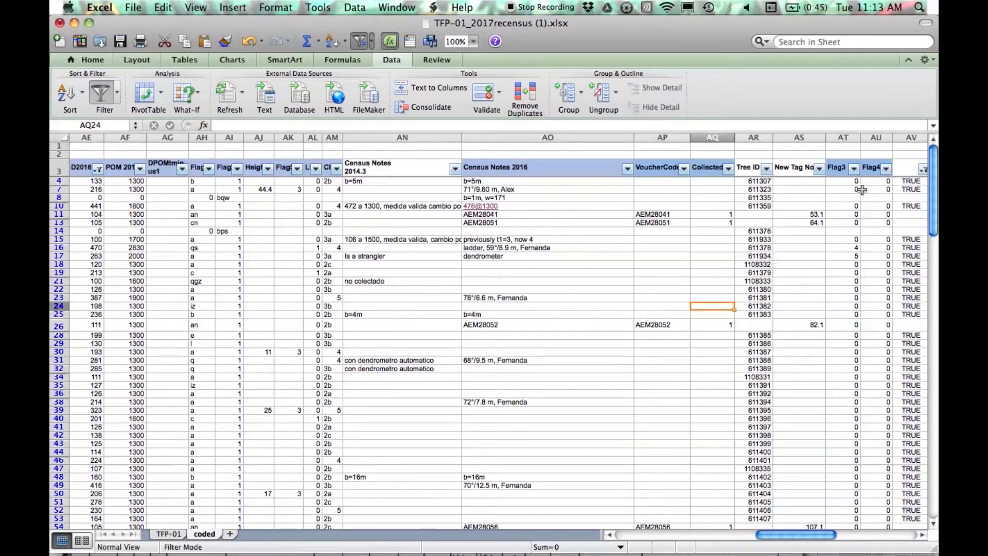
# - Filter Flag4 to its blank entries to review those rows, and restore all values in the Flag4 filter
pyautogui.click(886, 170)
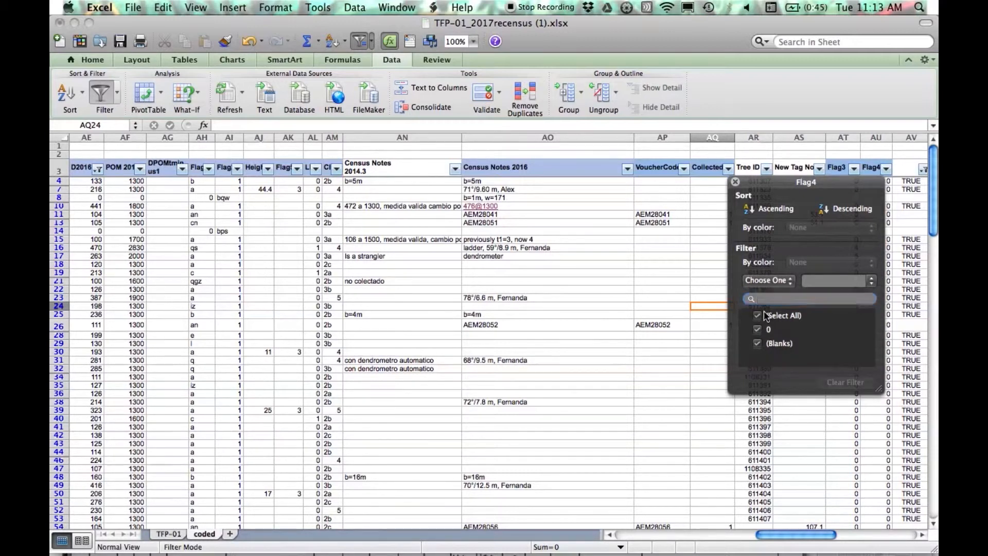
pyautogui.click(760, 347)
pyautogui.click(640, 322)
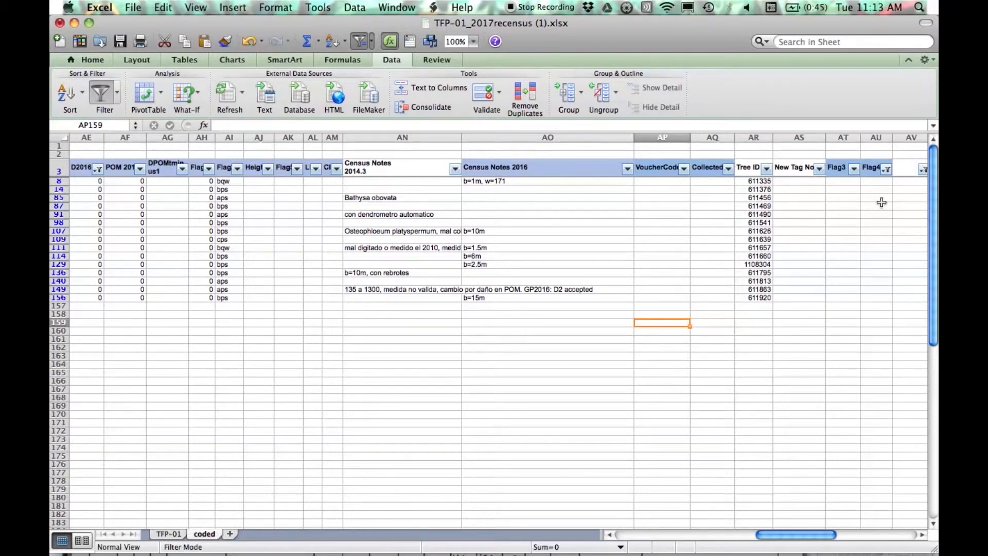
pyautogui.click(884, 171)
pyautogui.click(790, 317)
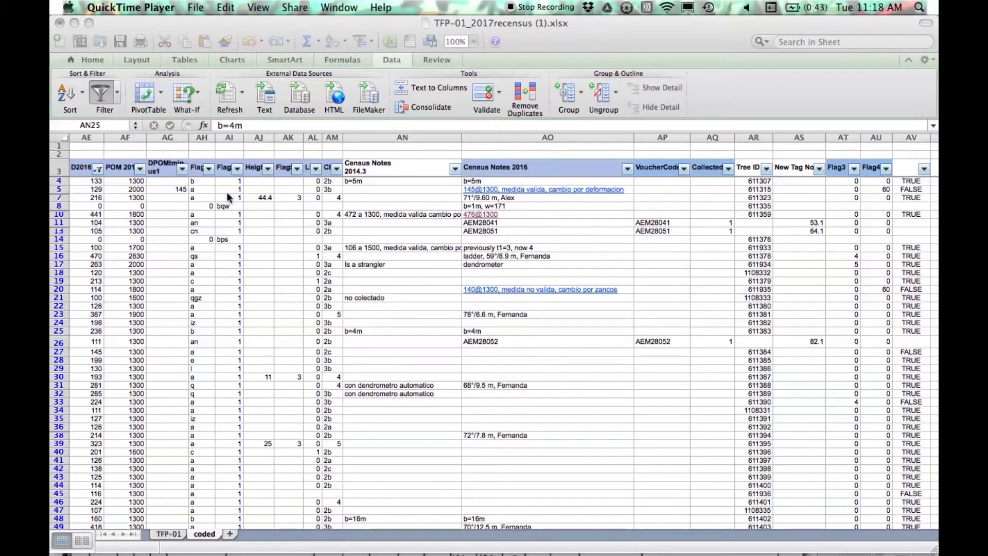
# - Filter Flag1 to the codes containing "b" and select the visible Census Notes 2016 entries from row 4 to row 152
pyautogui.click(203, 173)
pyautogui.click(209, 168)
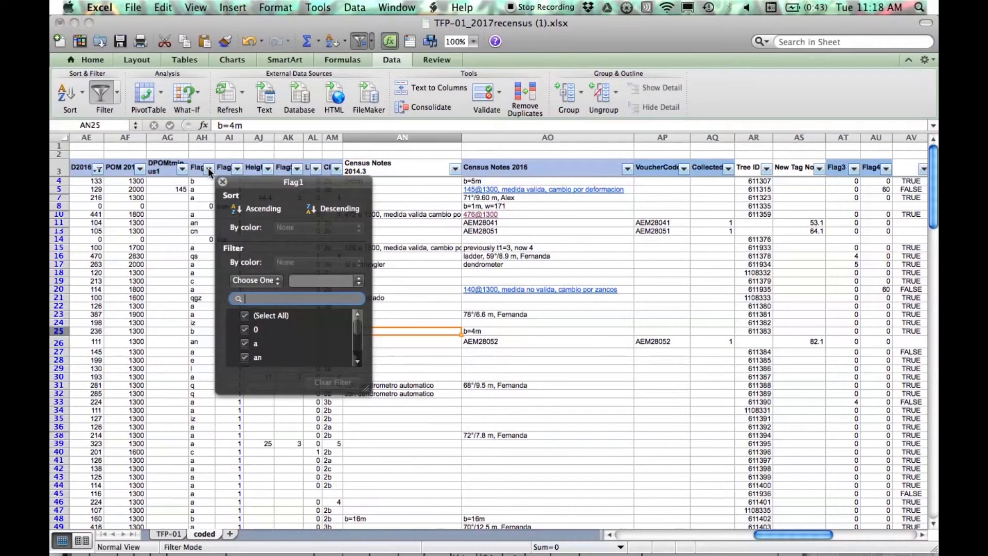
pyautogui.write('b')
pyautogui.click(532, 242)
pyautogui.click(568, 346)
pyautogui.moveTo(514, 180); pyautogui.dragTo(535, 282)
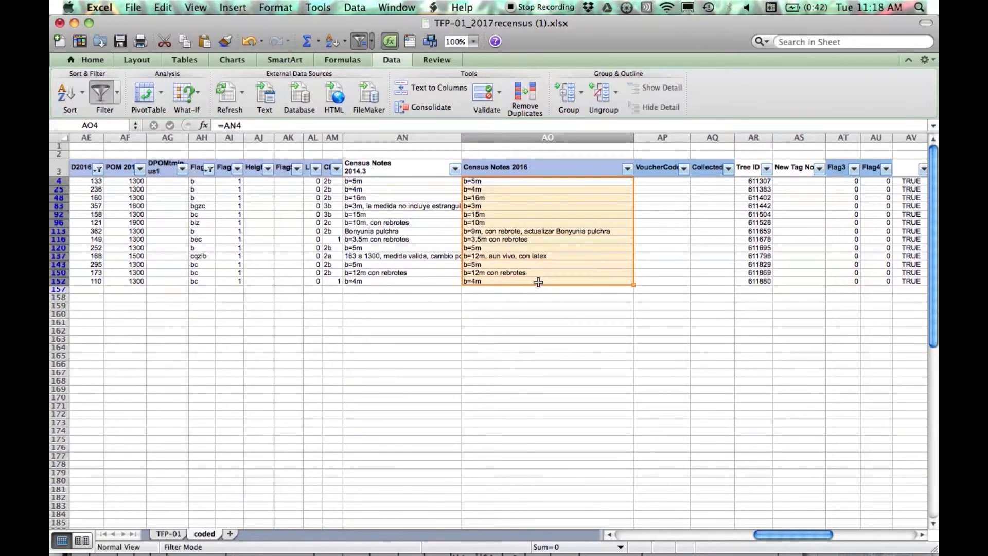
# - Insert a new column at AL, before the existing one, and enter "height broken at" as its header in row 3
pyautogui.click(533, 352)
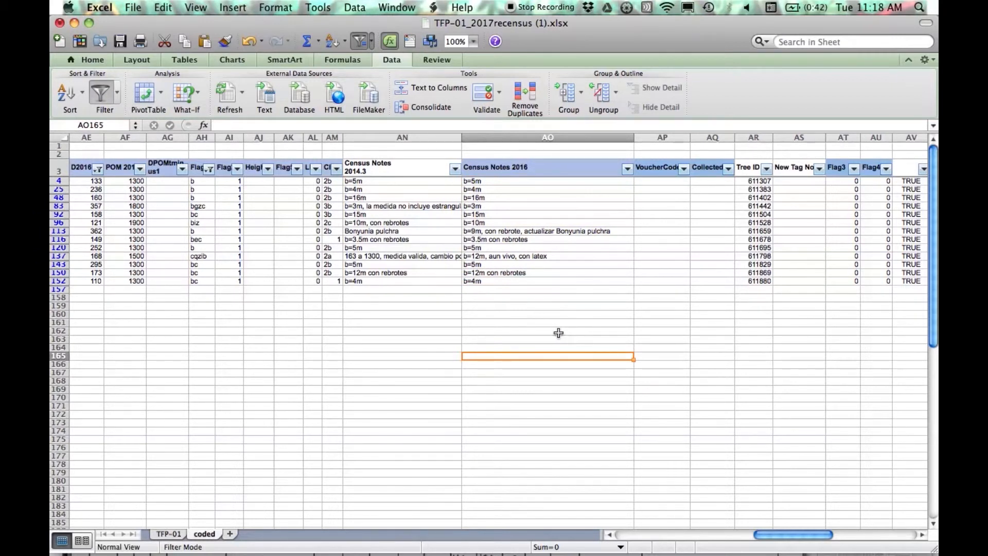
pyautogui.click(316, 138)
pyautogui.rightClick(315, 138)
pyautogui.click(344, 202)
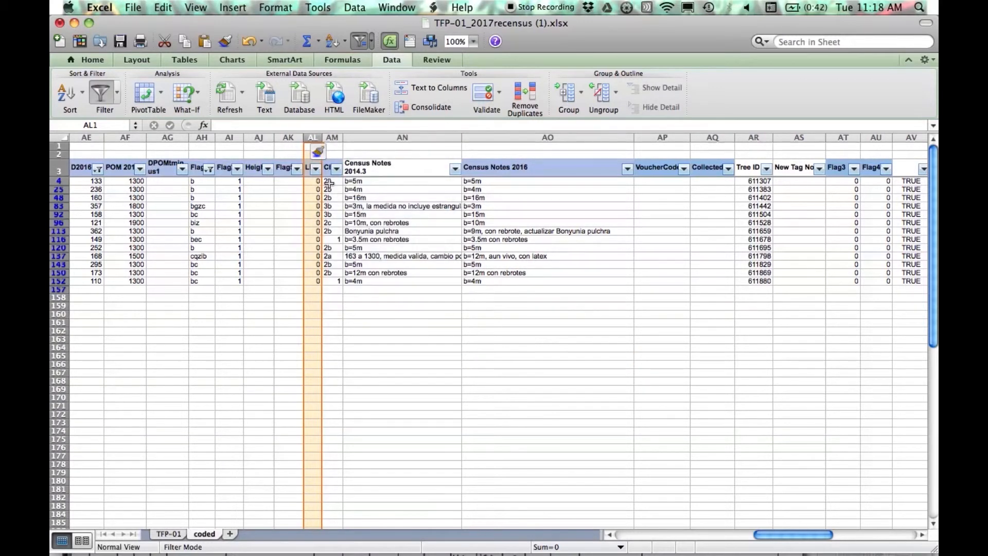
pyautogui.click(318, 168)
pyautogui.write('h')
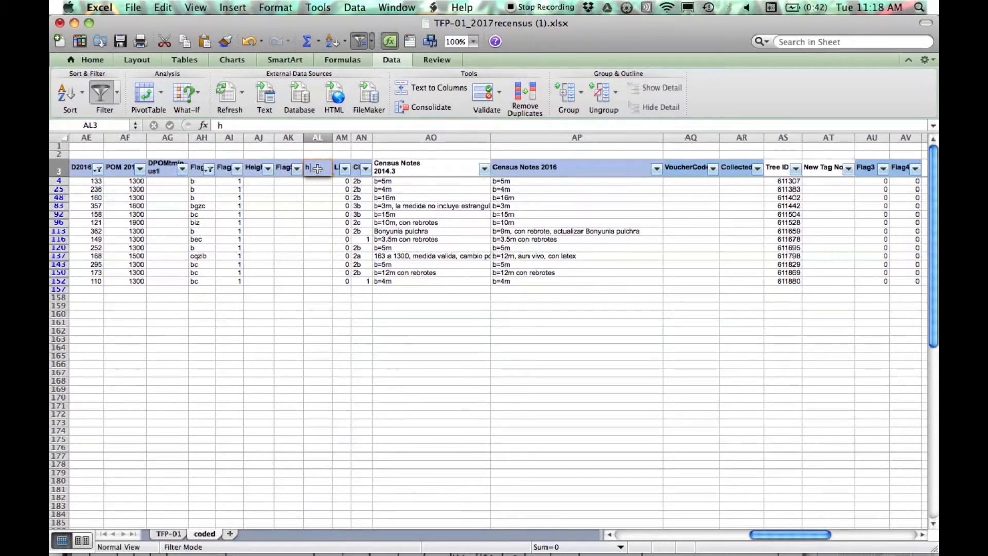
pyautogui.write('eight bro')
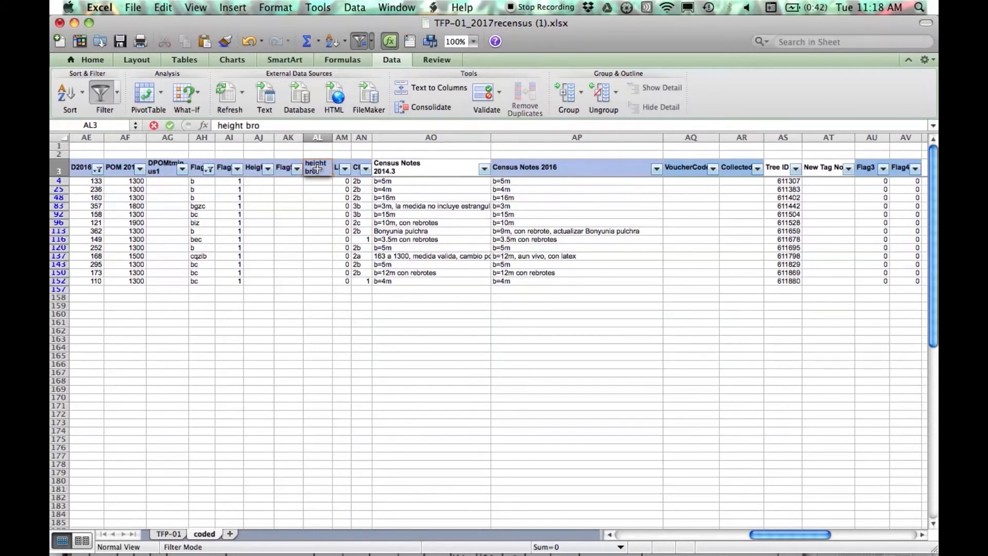
pyautogui.press('BackSpace')
pyautogui.write('oken at')
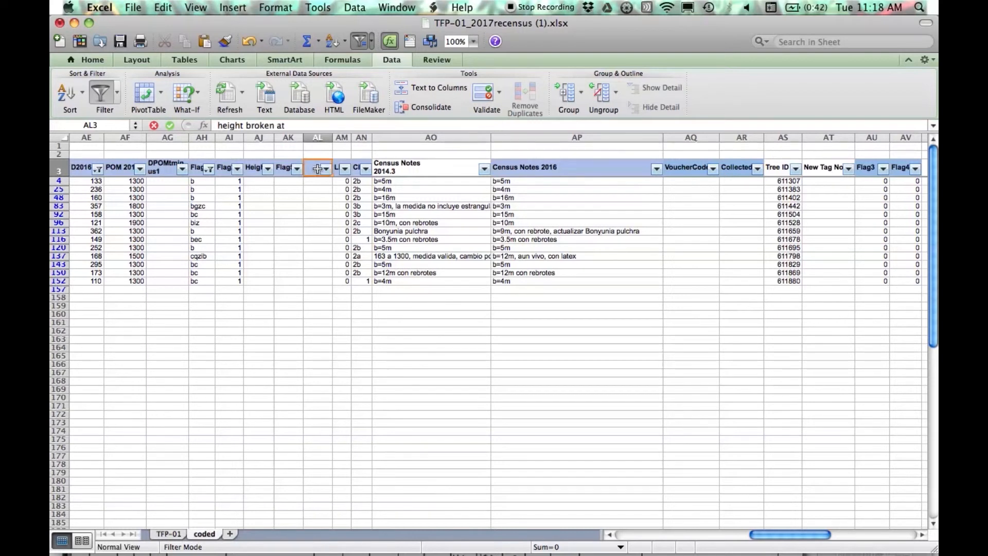
pyautogui.press('Return')
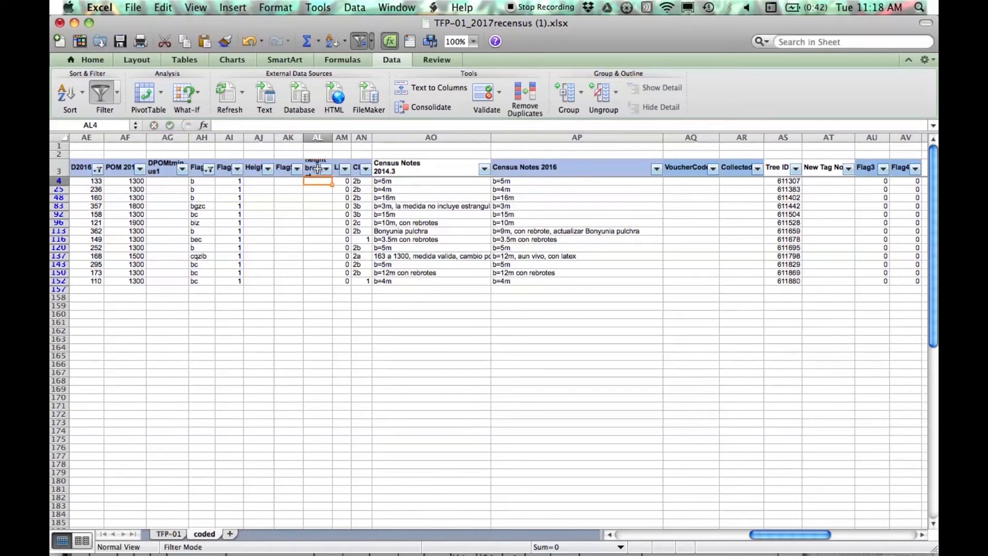
# - Enter the broken heights from the 2016 notes down column AL's visible rows: 5, 4, 16, 3, 15, 10, 9, 3.5, 5, 12, 5, 12, 4
pyautogui.write('5')
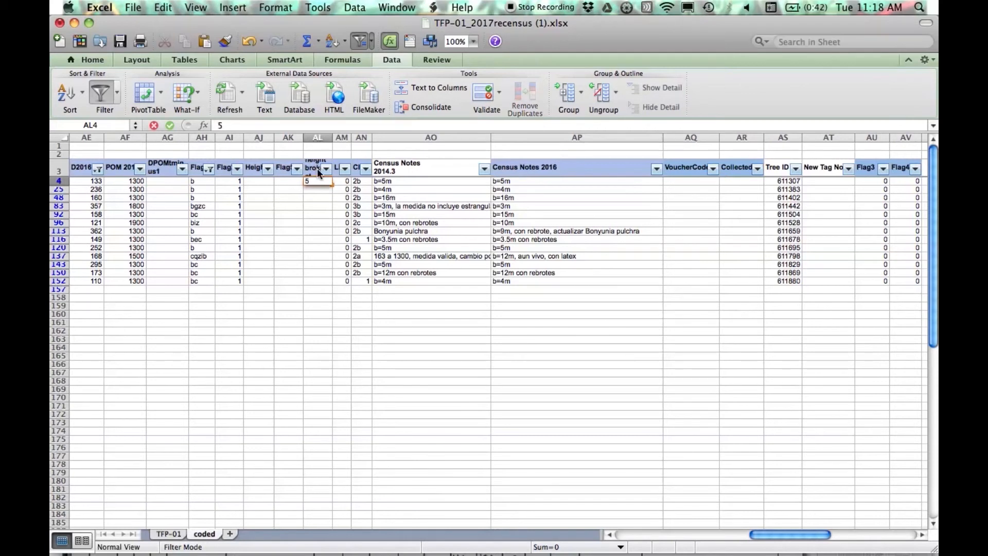
pyautogui.press('Return')
pyautogui.write('4')
pyautogui.press('Return')
pyautogui.write('16')
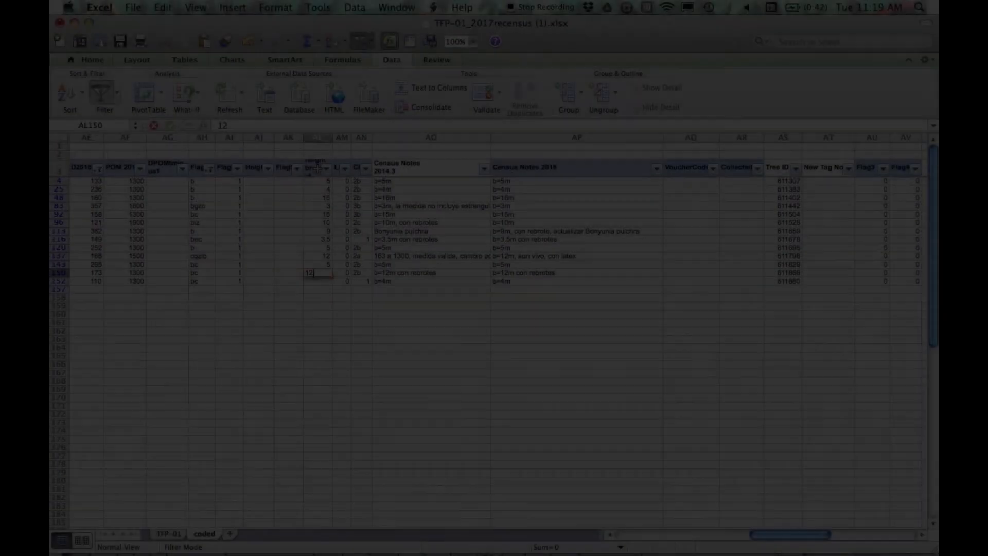
pyautogui.write('4')
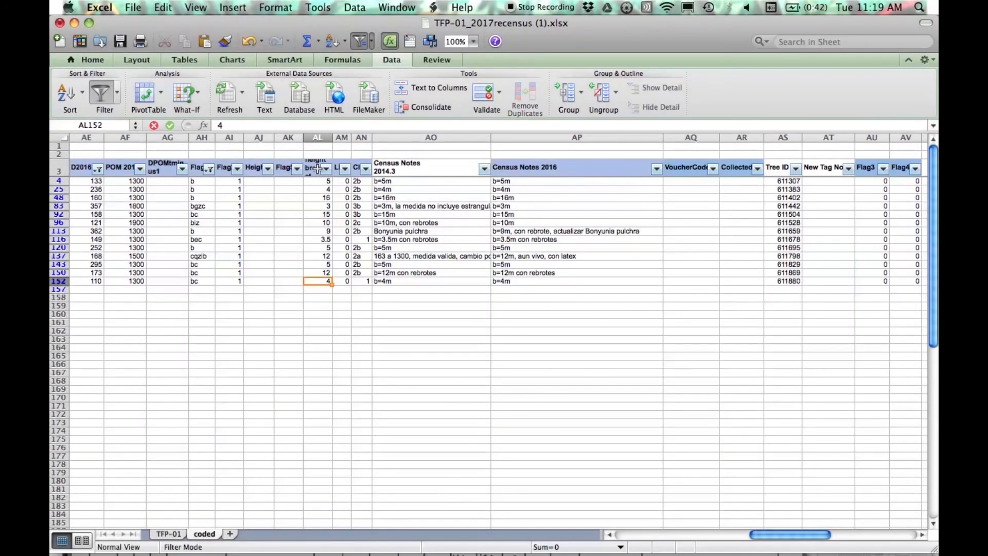
pyautogui.press('Return')
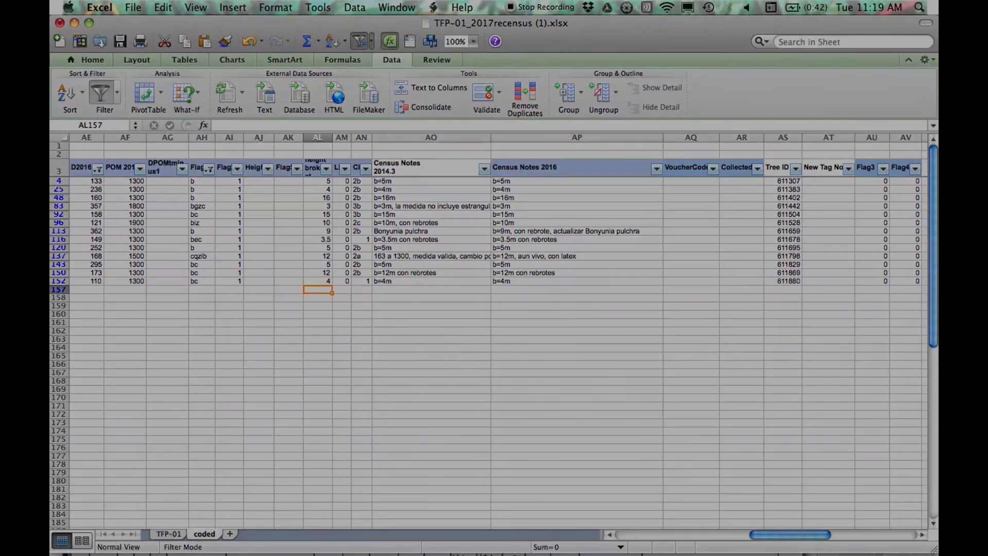